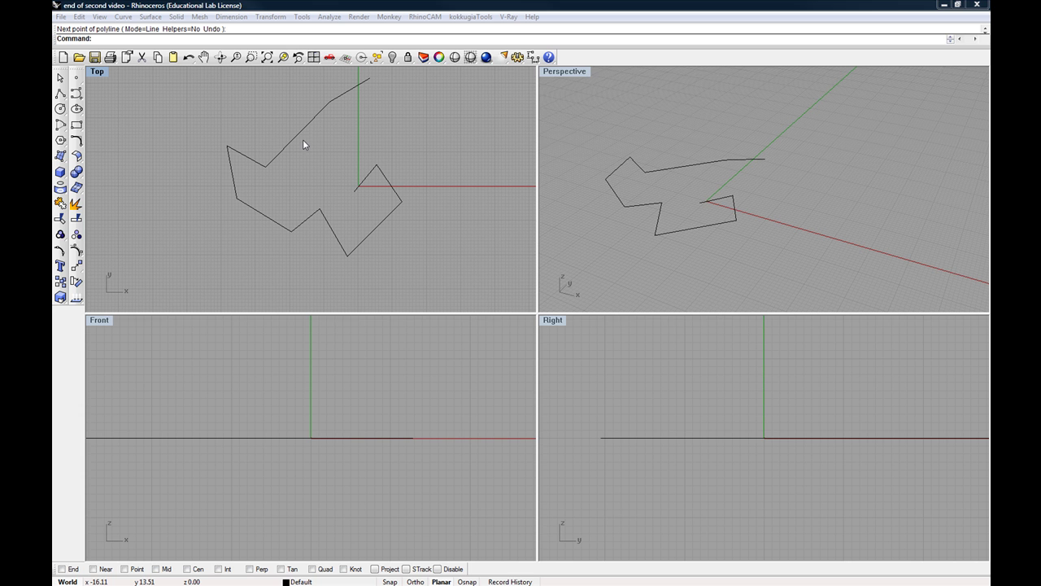
Delete the existing zigzag polyline from the Top view so no geometry remains
right_drag(309, 140, 259, 152)
click(254, 151)
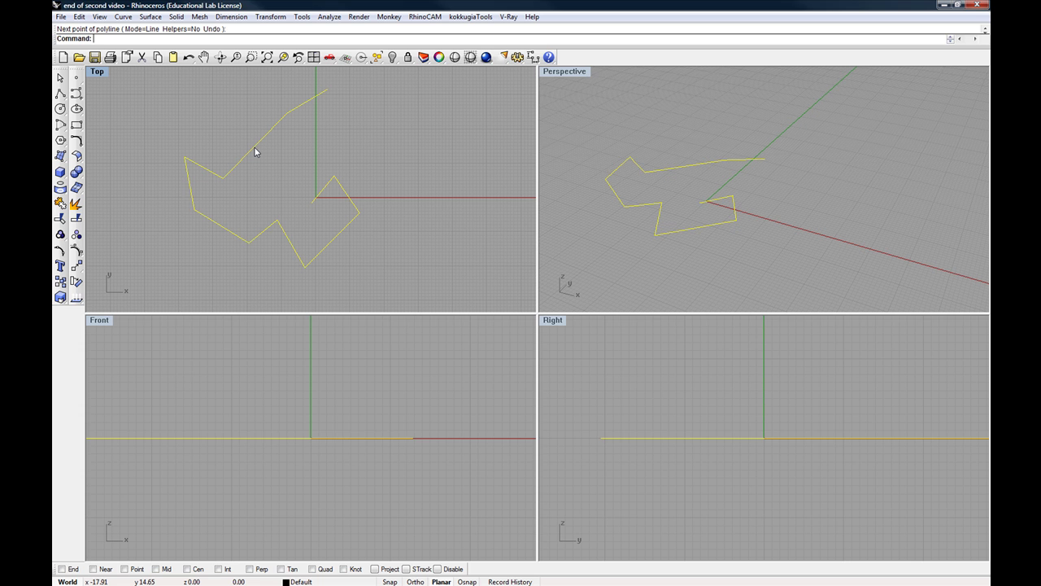
key(Delete)
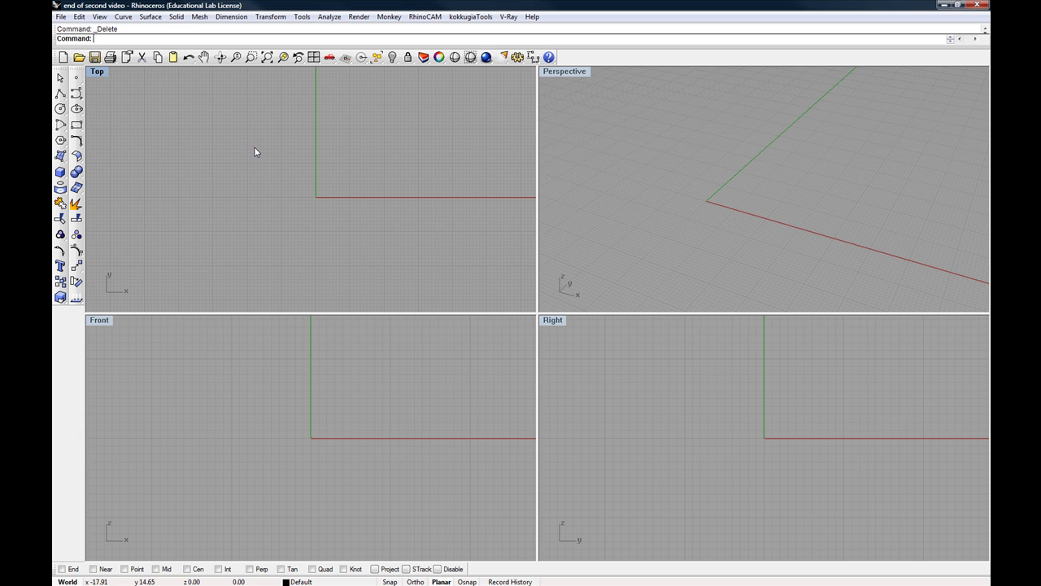
Draw a center-radius polygon at the origin in Top with NumSides changed from 3 to 12
click(60, 142)
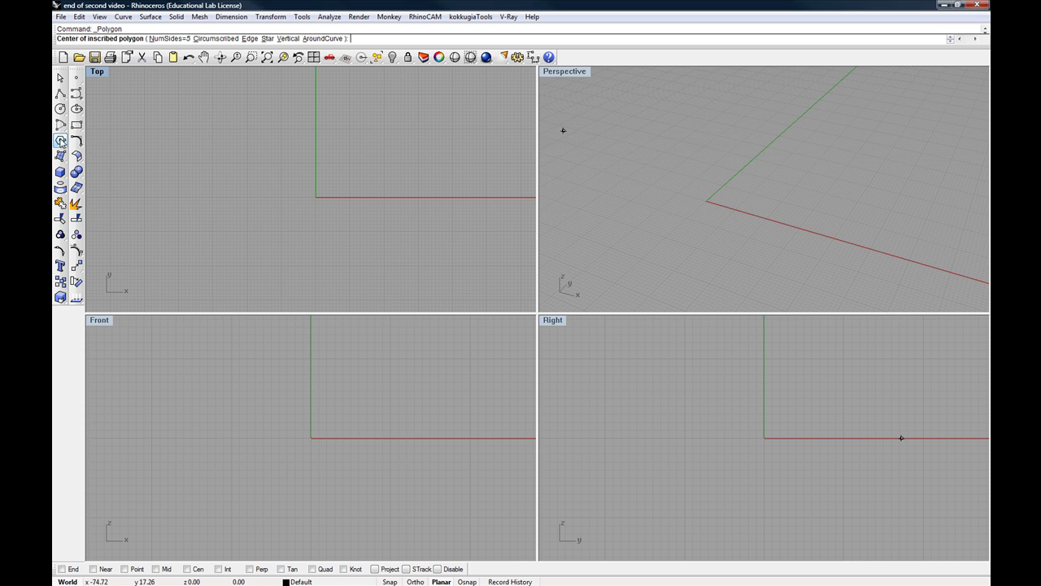
click(315, 197)
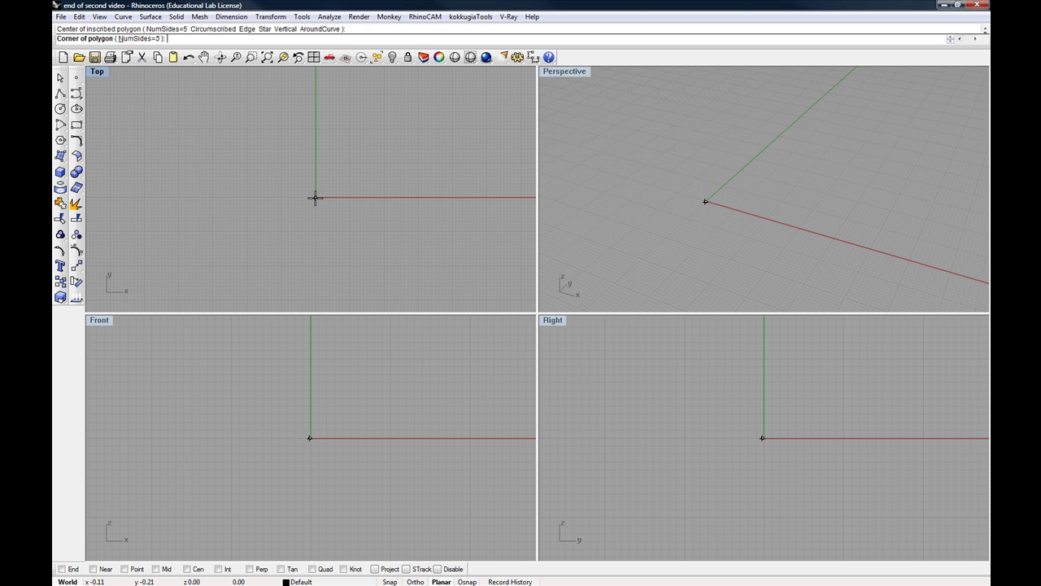
click(147, 39)
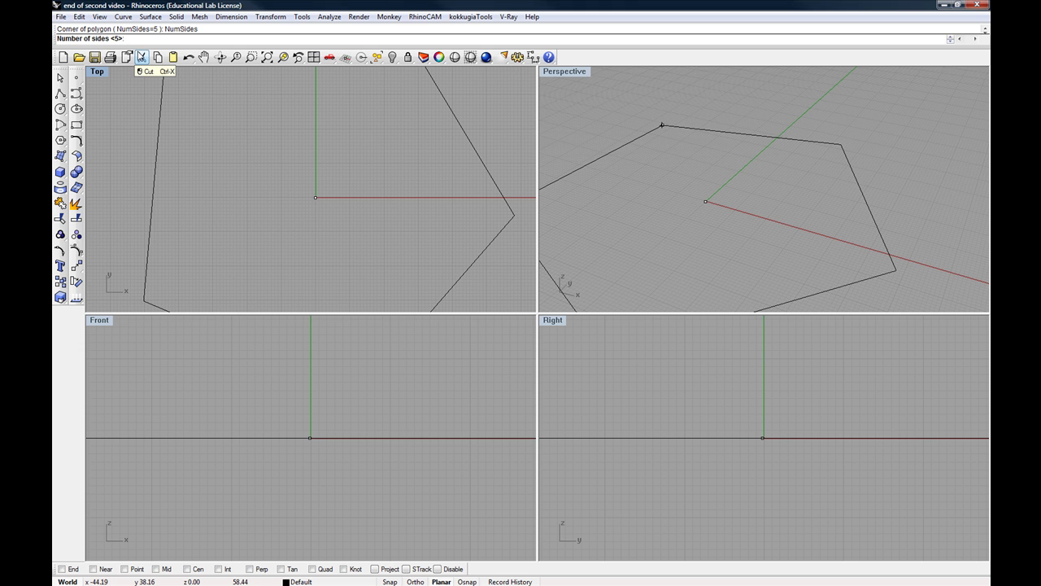
text(3)
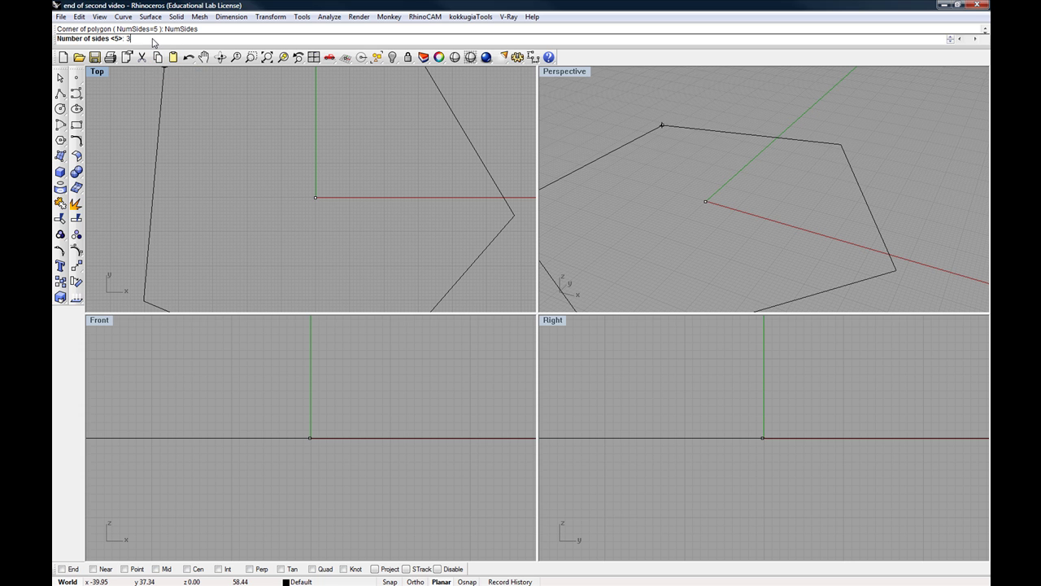
key(Return)
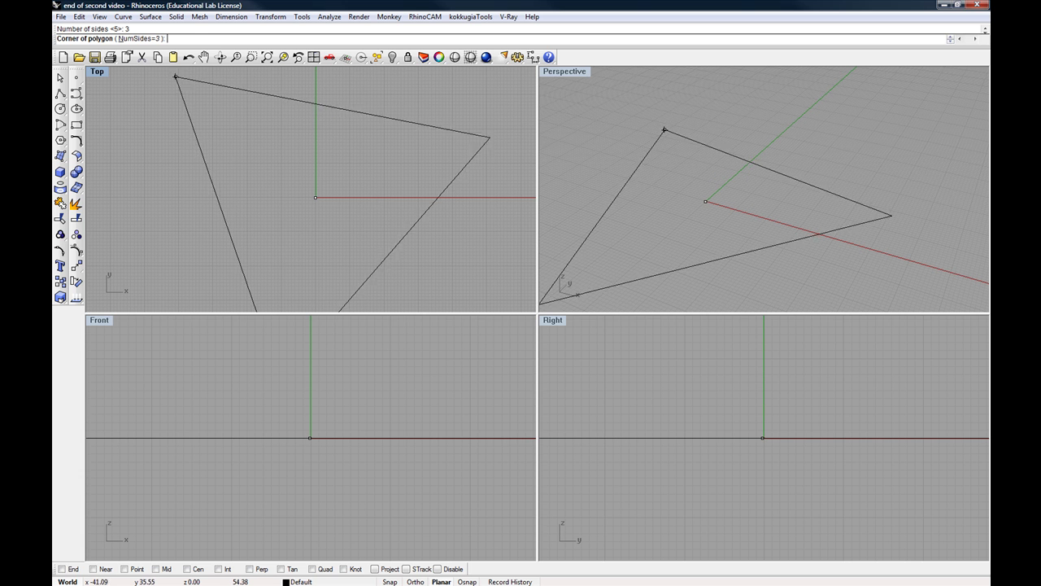
click(149, 39)
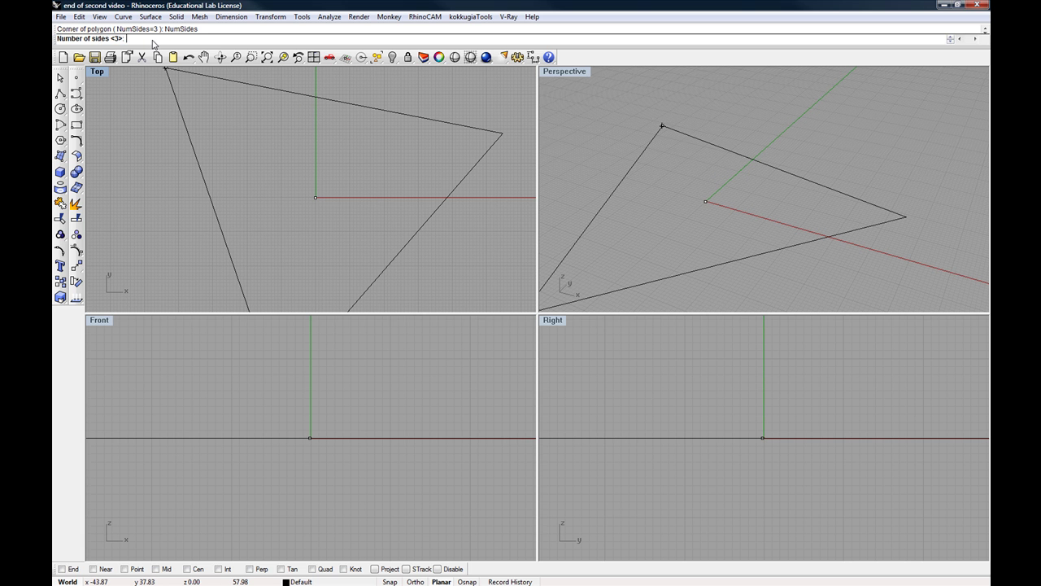
text(12)
key(Return)
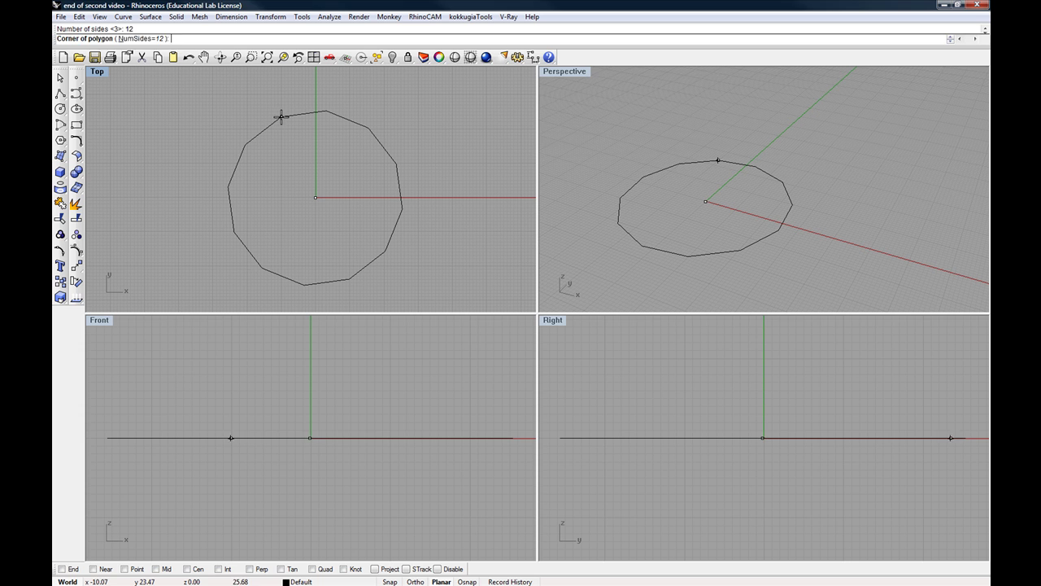
click(280, 116)
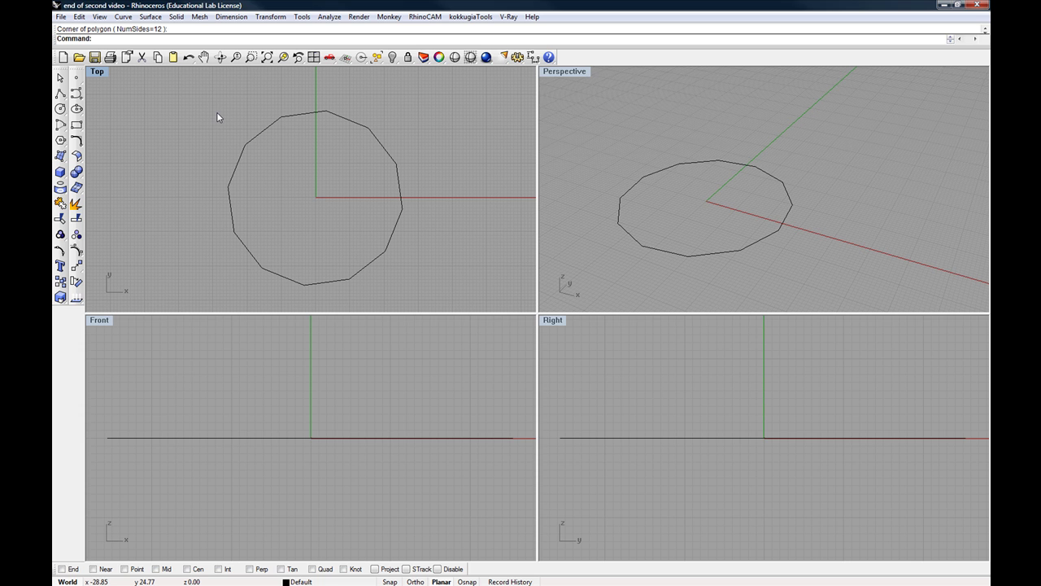
Draw a four-sided square centred just up-left of the origin, inside the 12-sided polygon
key(Return)
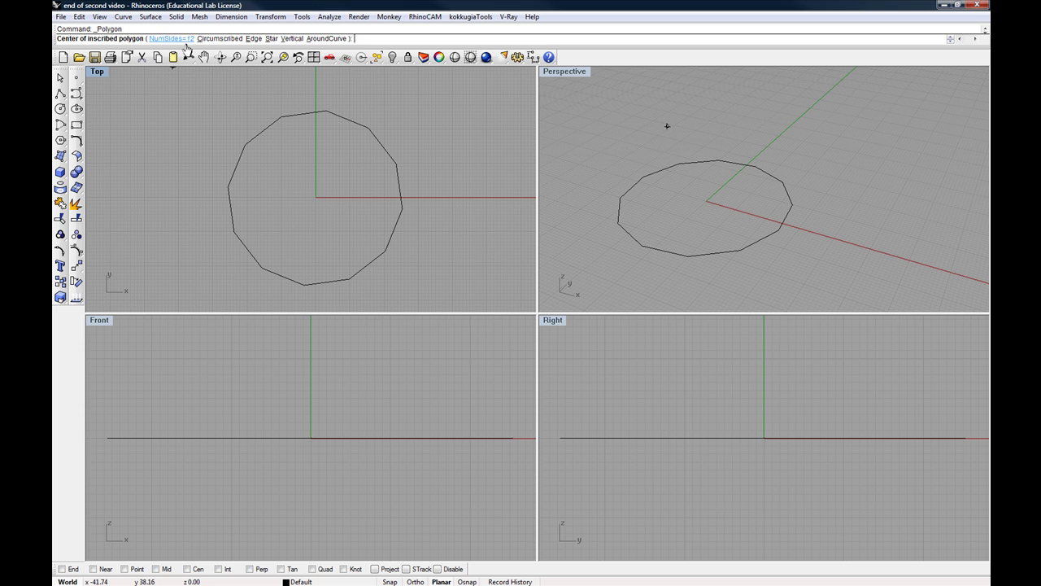
click(172, 39)
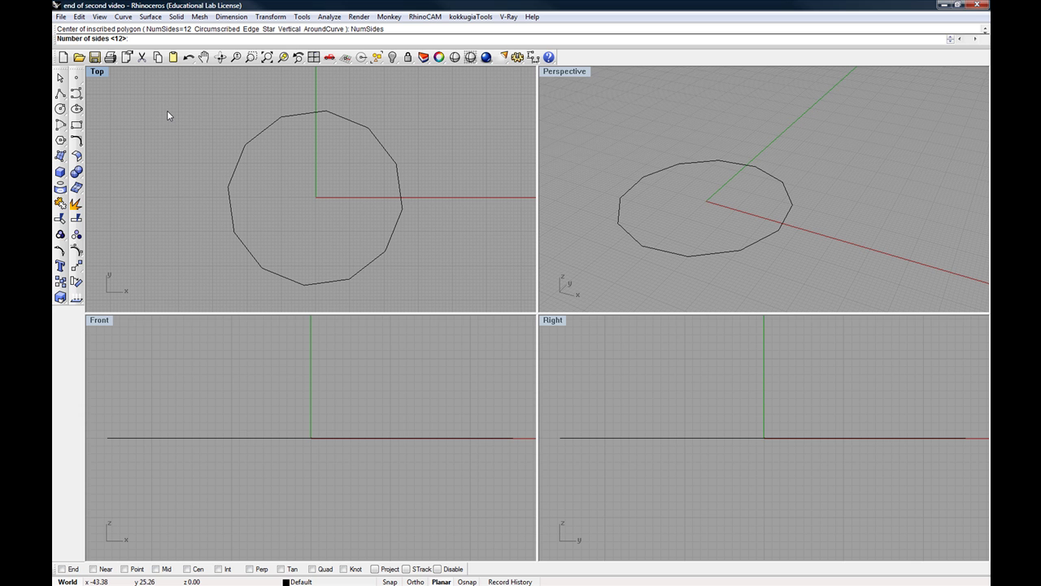
text(4)
key(Return)
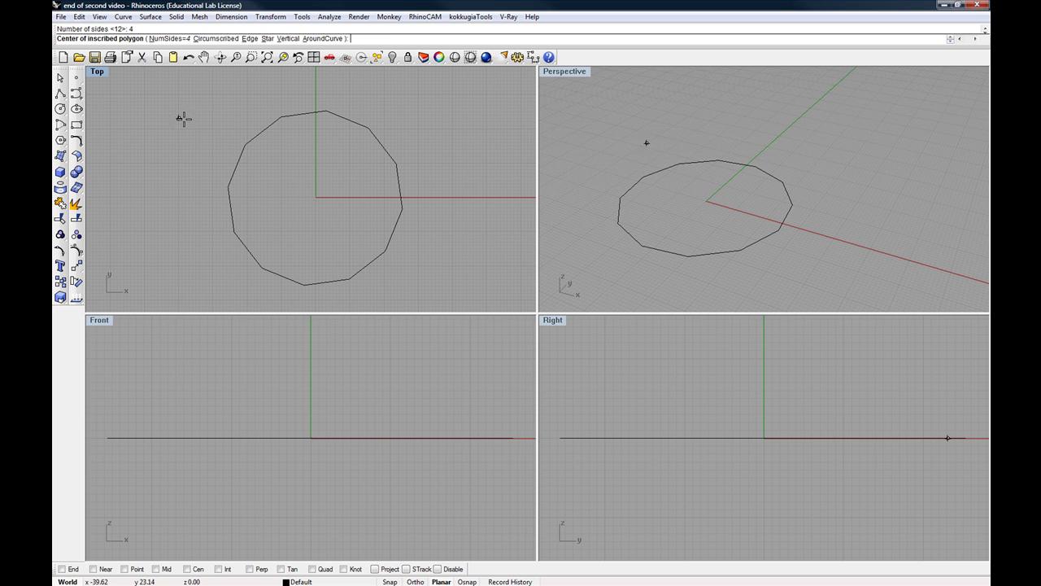
click(301, 171)
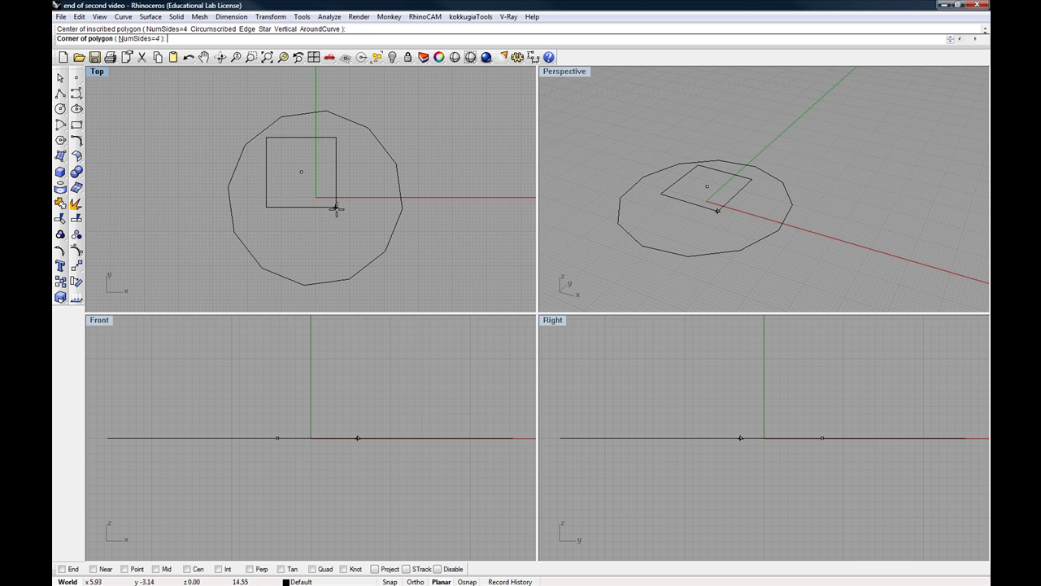
click(337, 209)
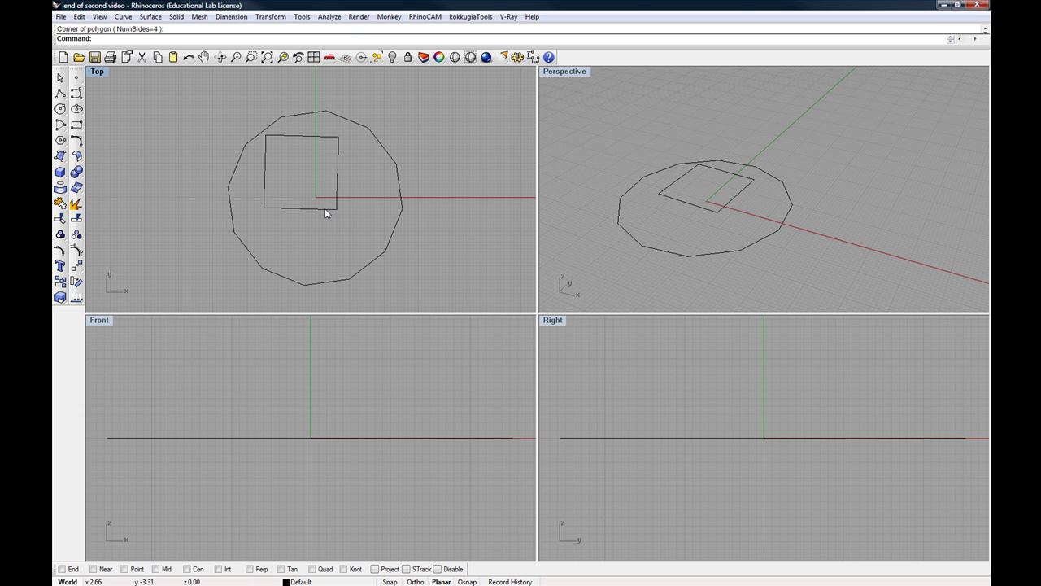
right_drag(325, 208, 302, 195)
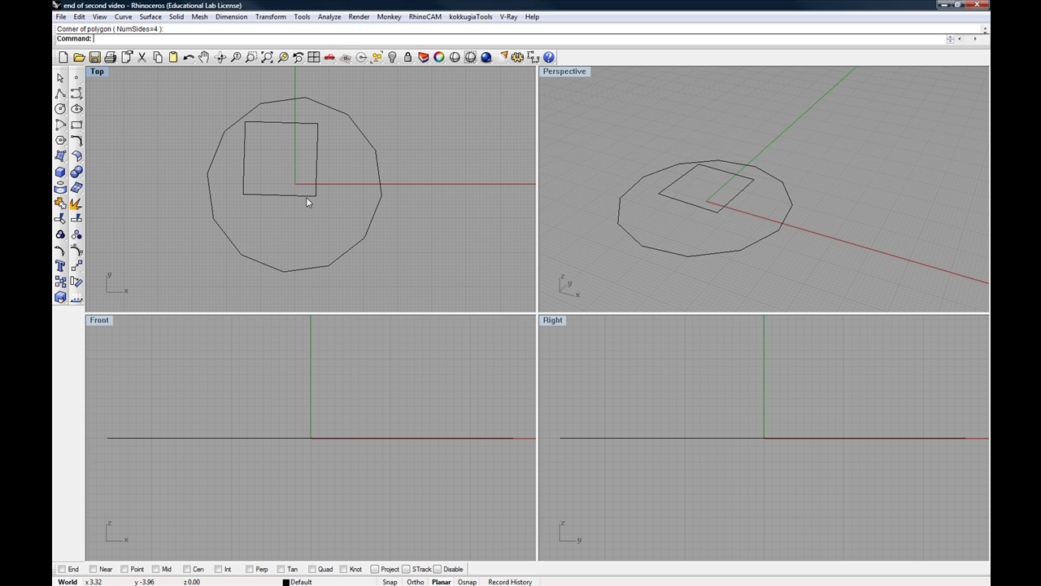
key(Return)
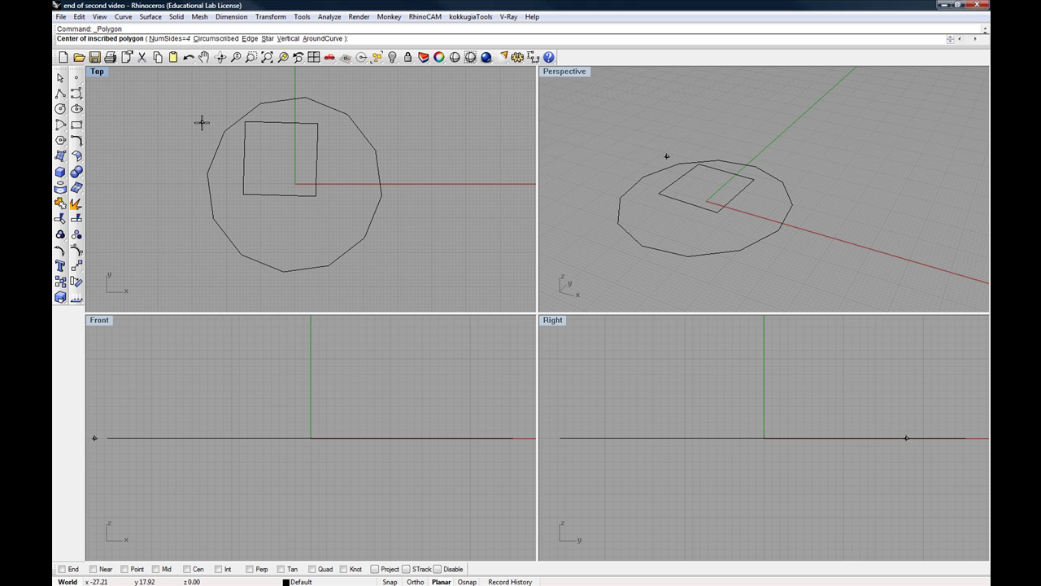
Cancel the polygon command and select the square and 12-sided polygon in Top and Perspective
key(Escape)
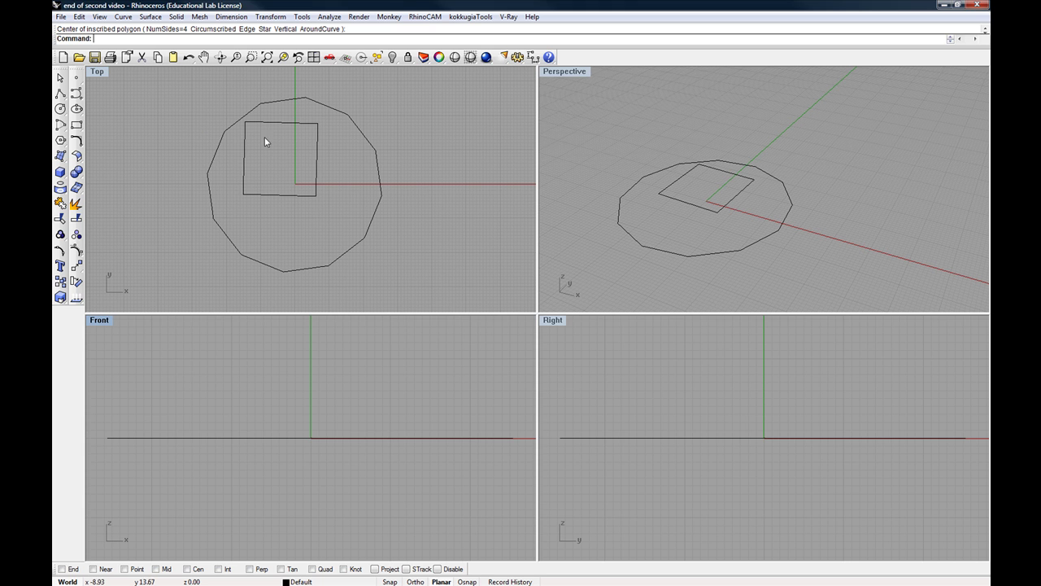
click(317, 173)
click(355, 167)
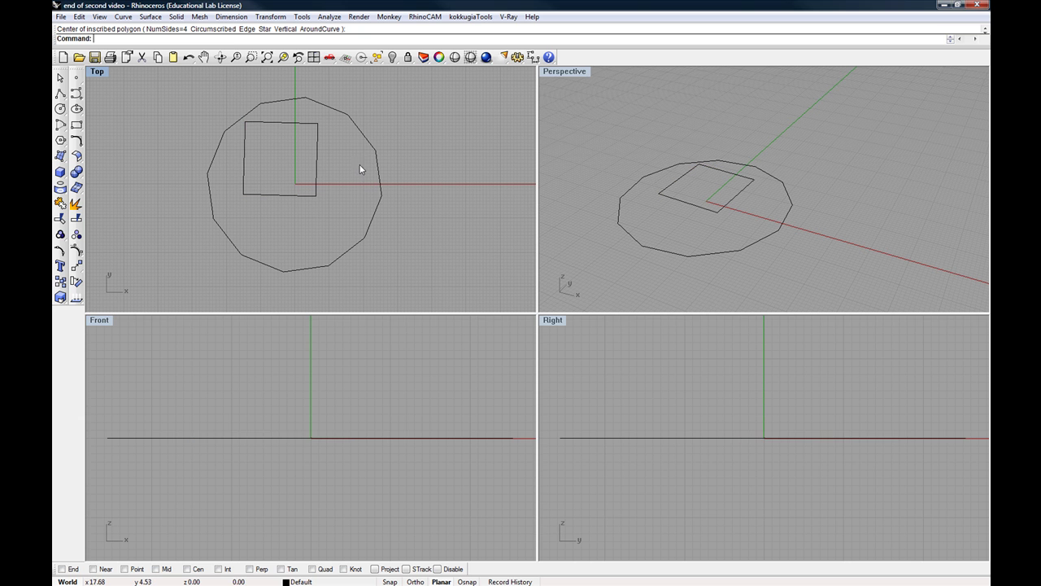
click(377, 157)
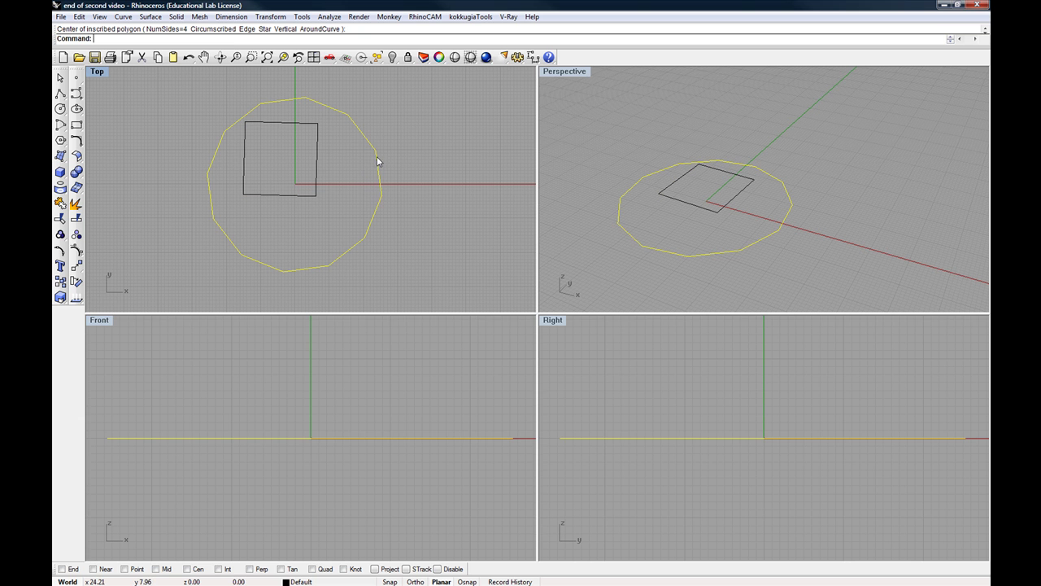
click(676, 147)
click(685, 170)
click(676, 165)
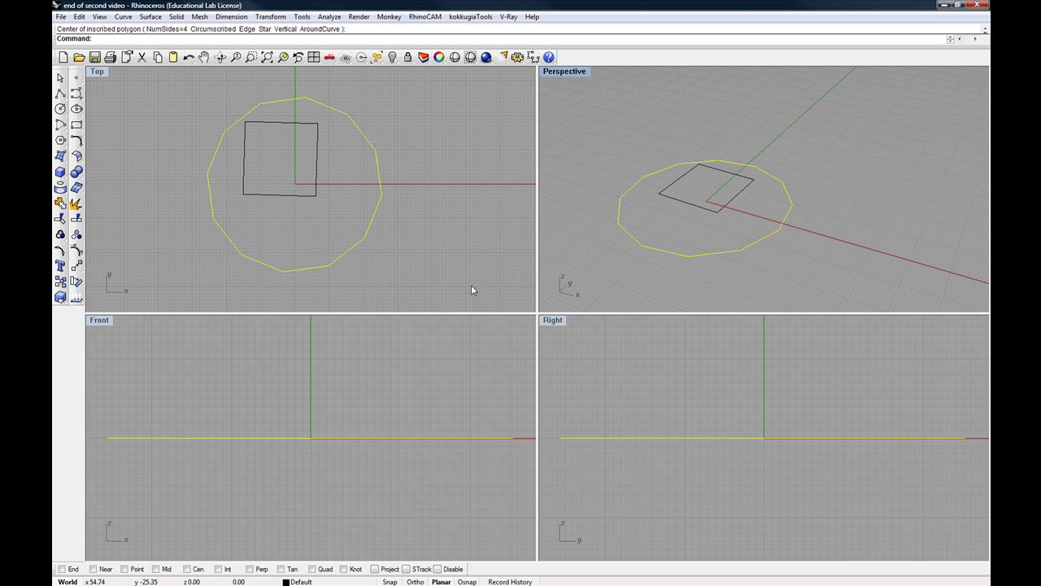
Pick the 12-sided polygon from the overlapping curves in Front and orbit Perspective edge-on
click(402, 380)
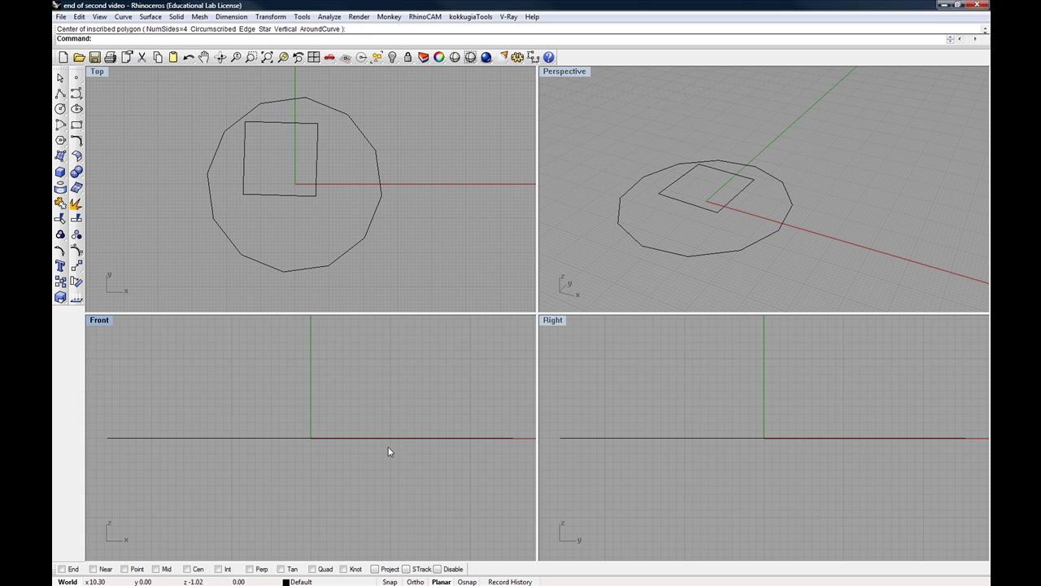
click(344, 443)
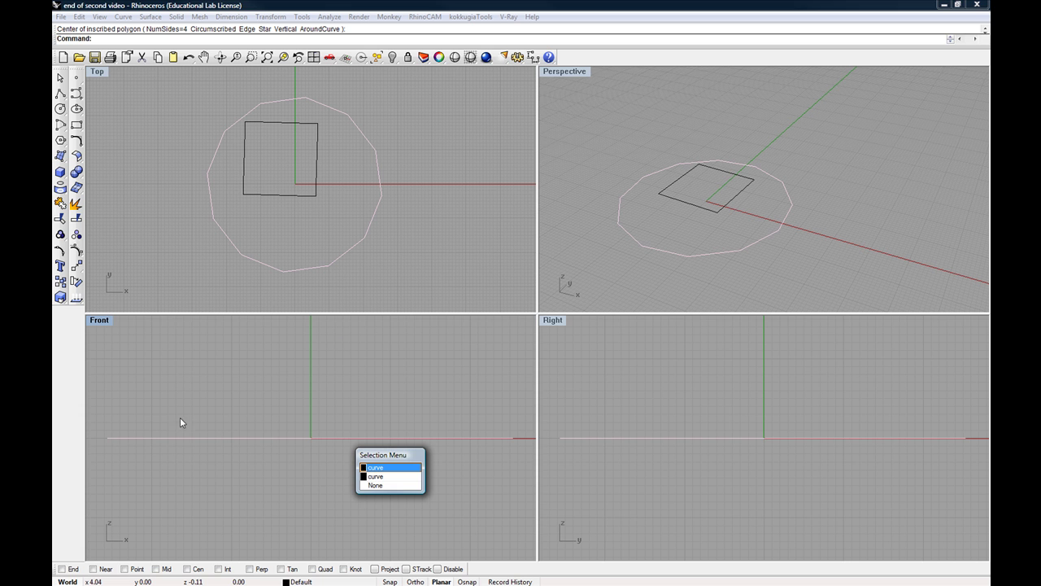
key(Return)
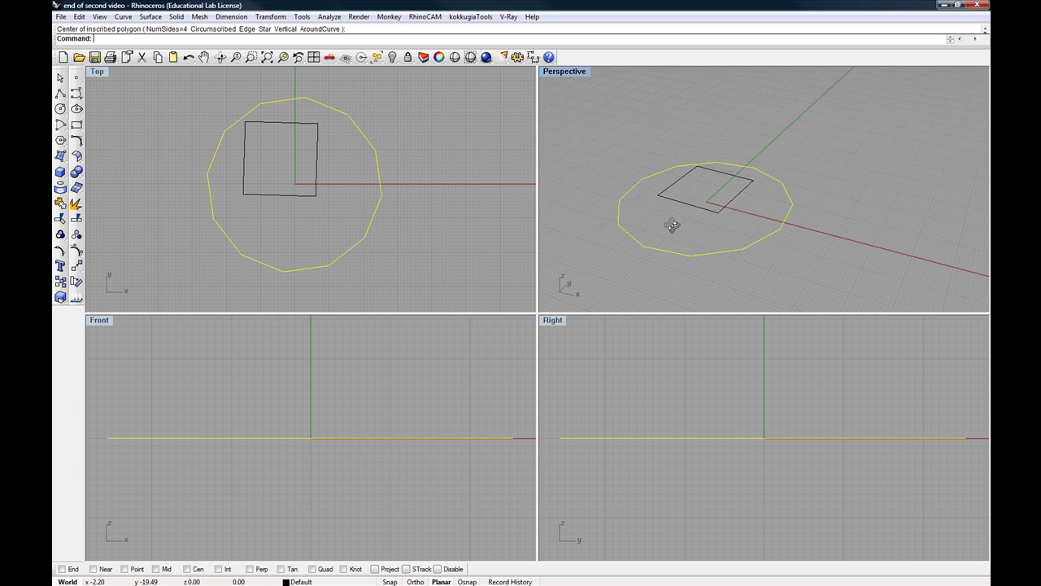
right_drag(669, 226, 697, 237)
key(Escape)
right_drag(803, 255, 724, 260)
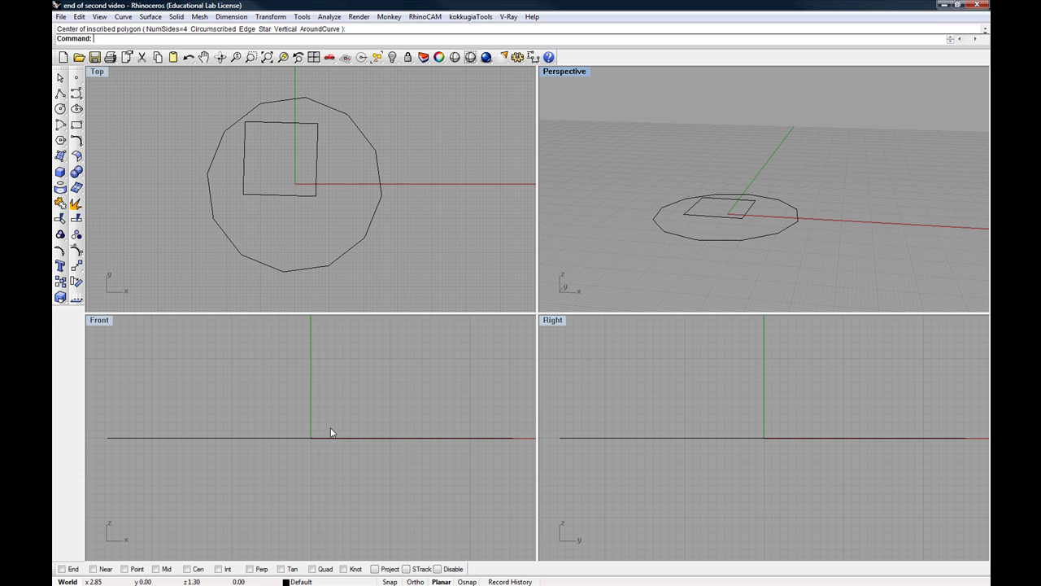
mouse_move(720, 221)
right_down()
mouse_move(734, 204)
mouse_move(692, 197)
mouse_move(709, 190)
mouse_move(723, 207)
right_up()
scroll(695, 204, up, 3)
scroll(698, 209, up, 3)
click(721, 205)
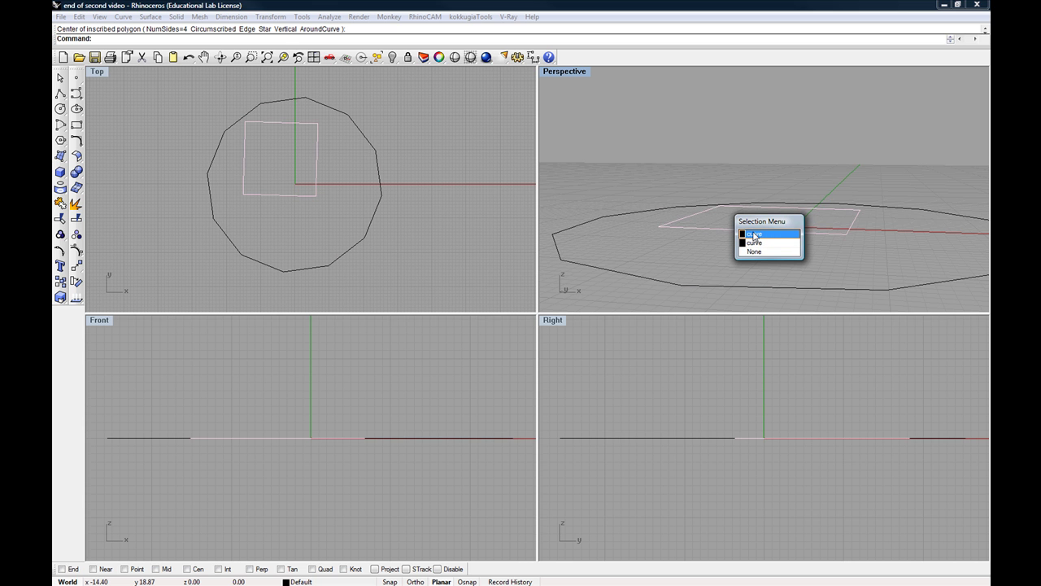
click(615, 188)
right_drag(615, 188, 627, 239)
scroll(645, 192, down, 3)
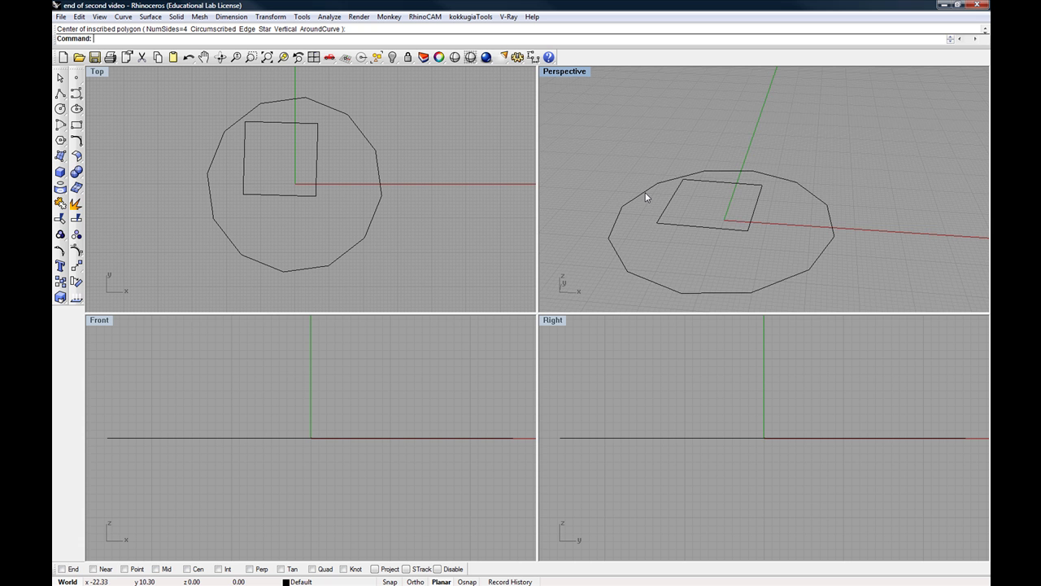
scroll(645, 192, down, 1)
right_drag(665, 202, 672, 226)
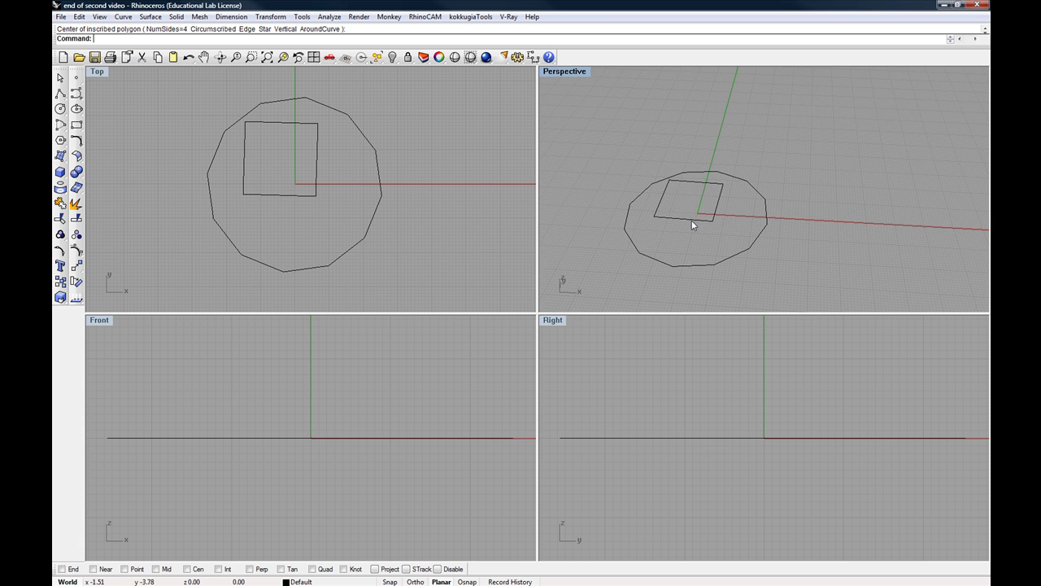
Copy and paste the small square in place, then pick the pasted duplicate from the overlapping curves
click(692, 220)
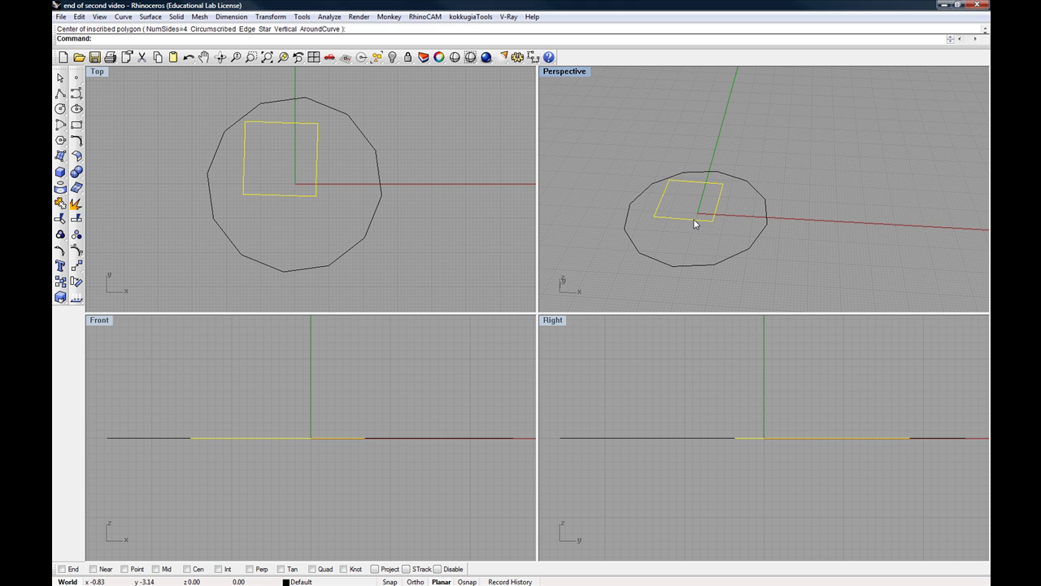
key(ctrl+c)
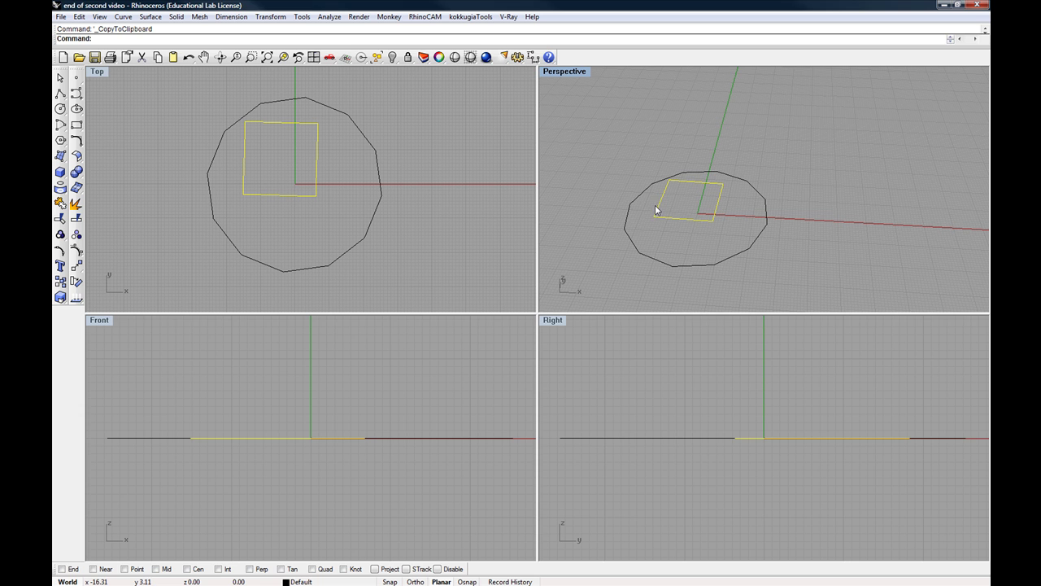
key(ctrl+v)
key(Escape)
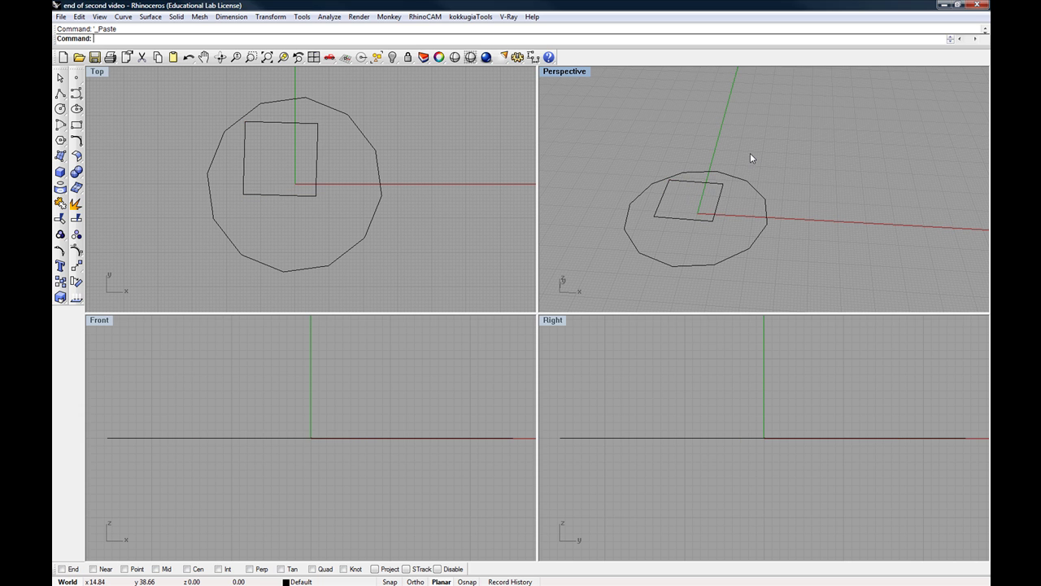
click(707, 181)
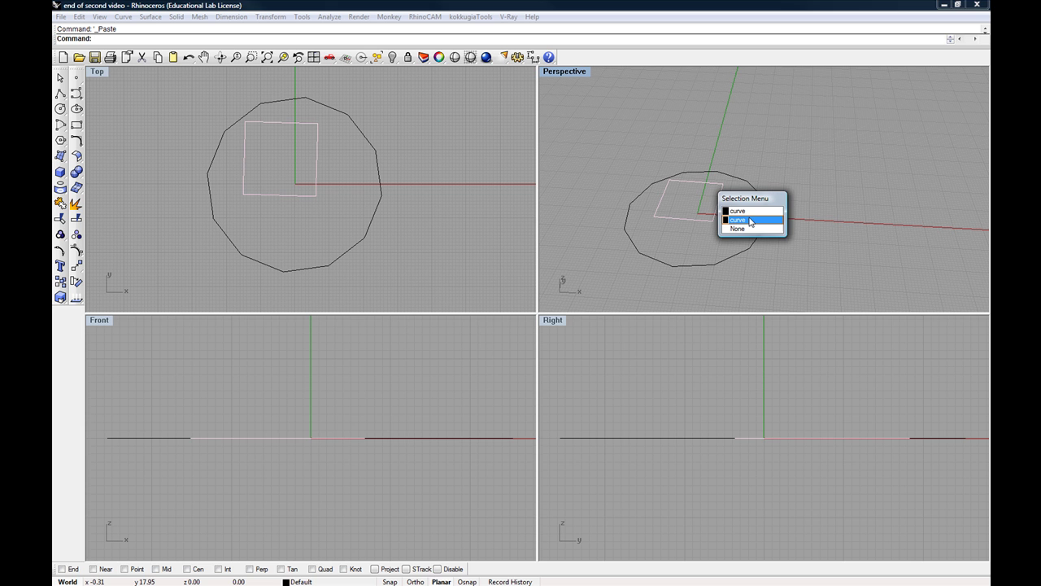
click(750, 221)
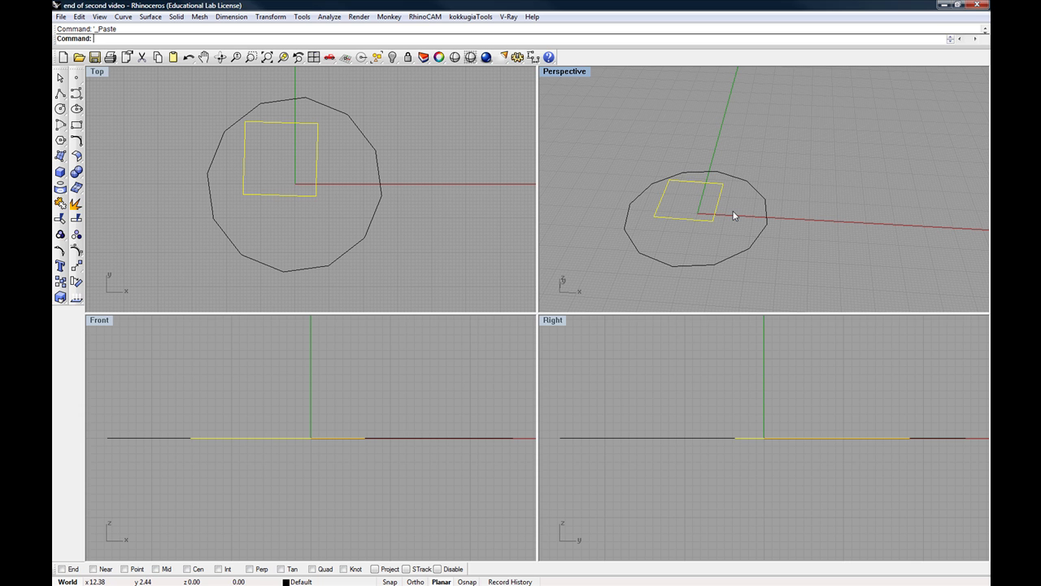
click(784, 145)
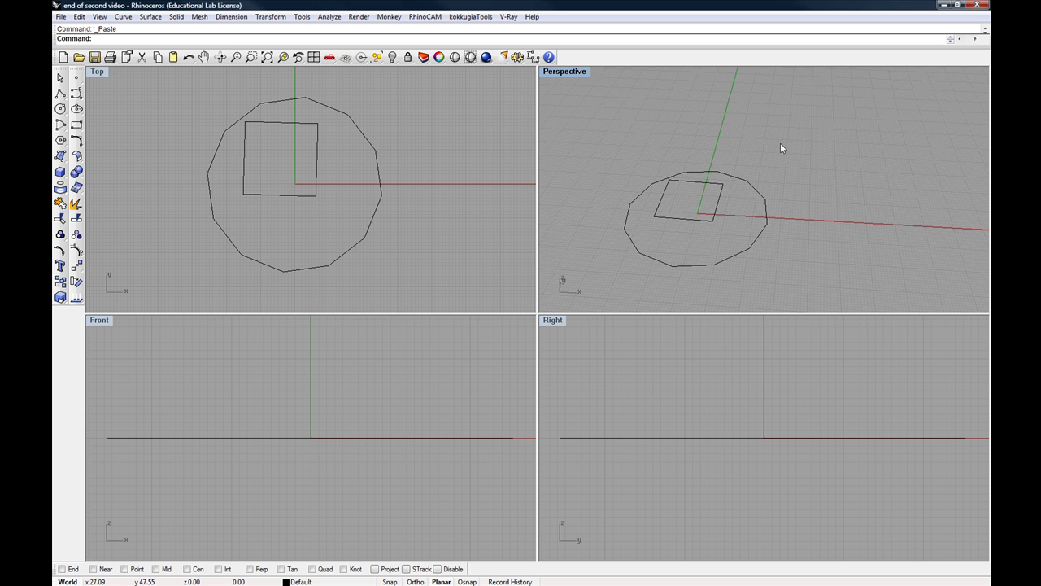
Redo the square paste and drag the copy out to the upper right in Perspective
key(ctrl+z)
key(ctrl+v)
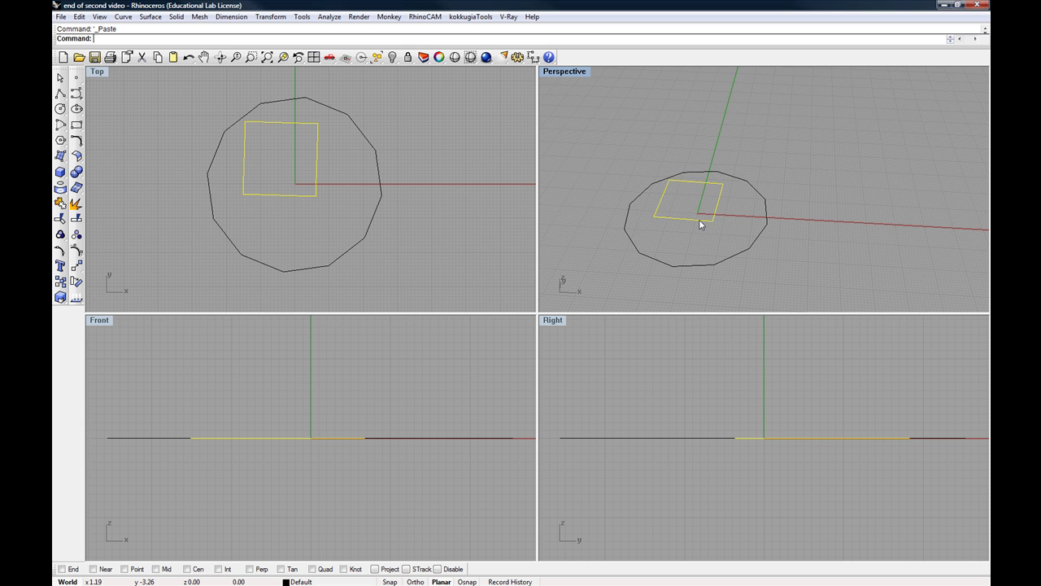
drag(699, 220, 861, 213)
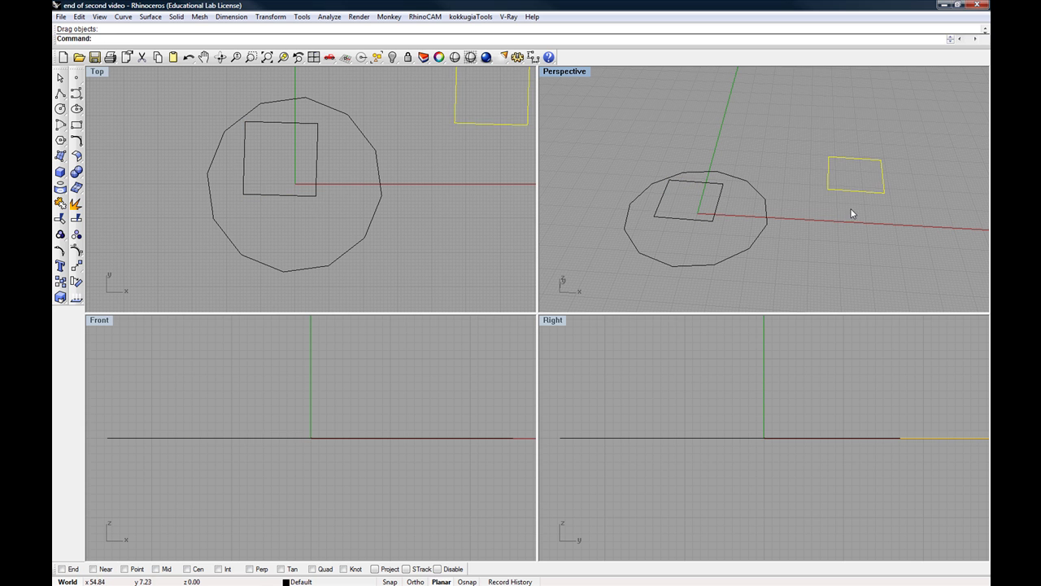
click(852, 213)
click(715, 215)
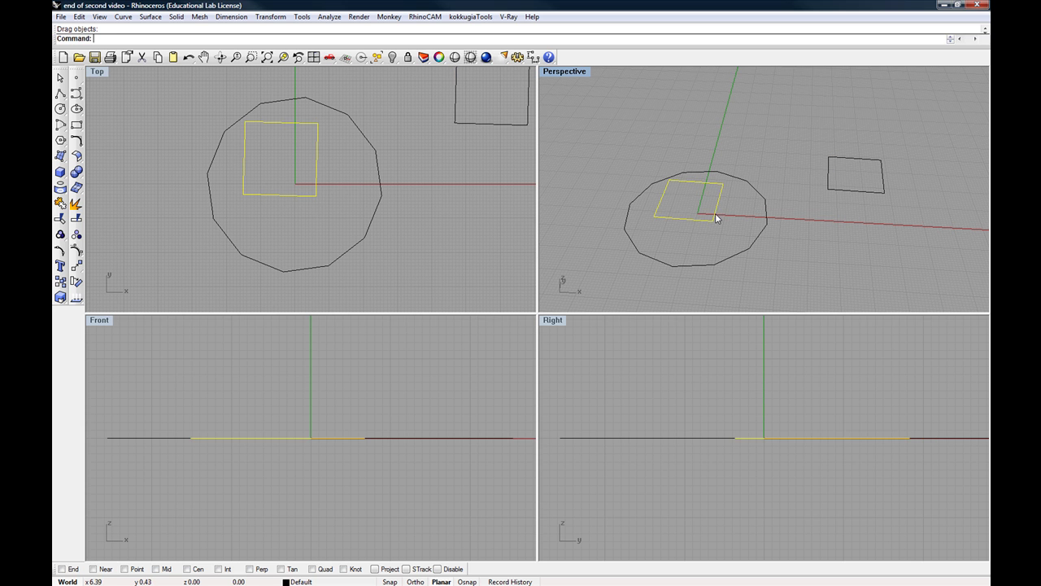
click(837, 187)
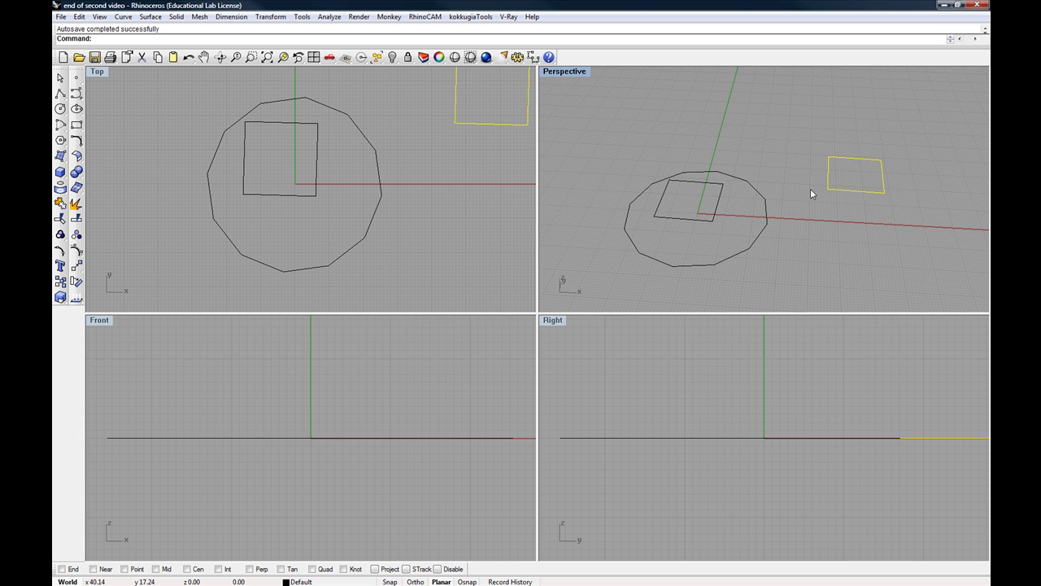
Zoom out and drag the copied square down onto the red x-axis in the Top view
scroll(810, 193, down, 3)
scroll(431, 231, down, 2)
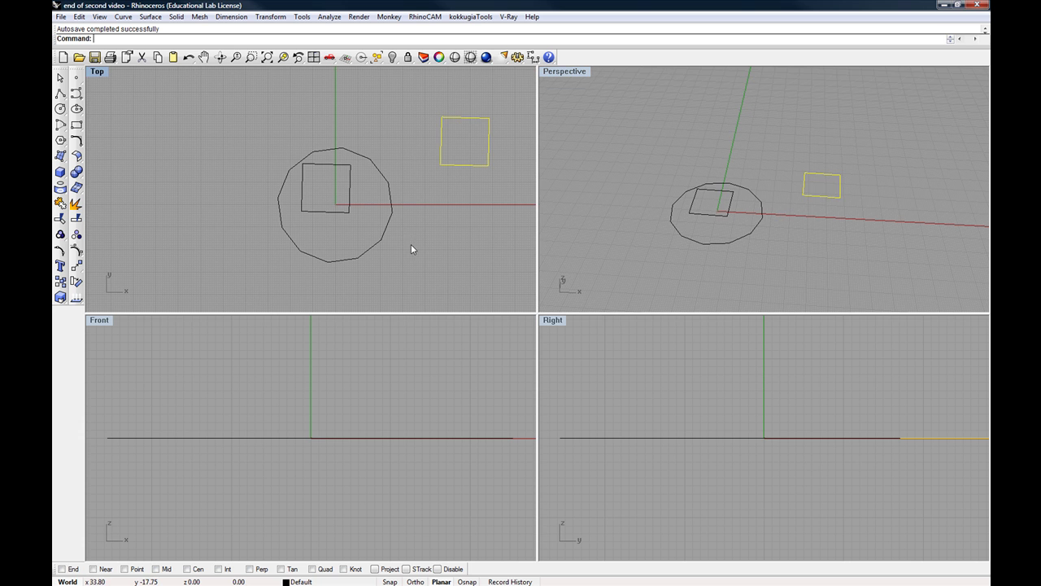
scroll(371, 408, down, 2)
scroll(263, 420, down, 3)
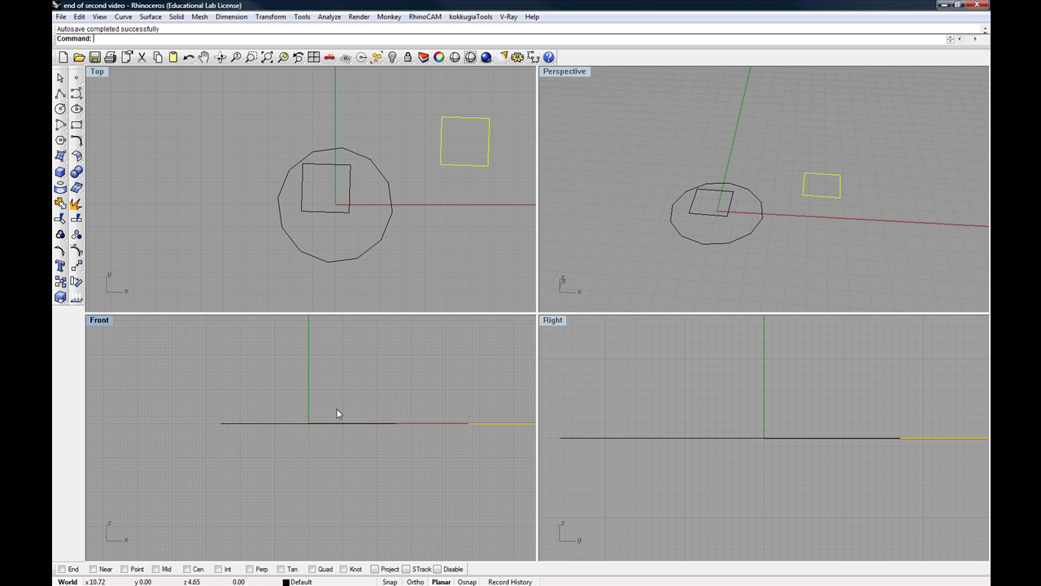
scroll(704, 400, down, 3)
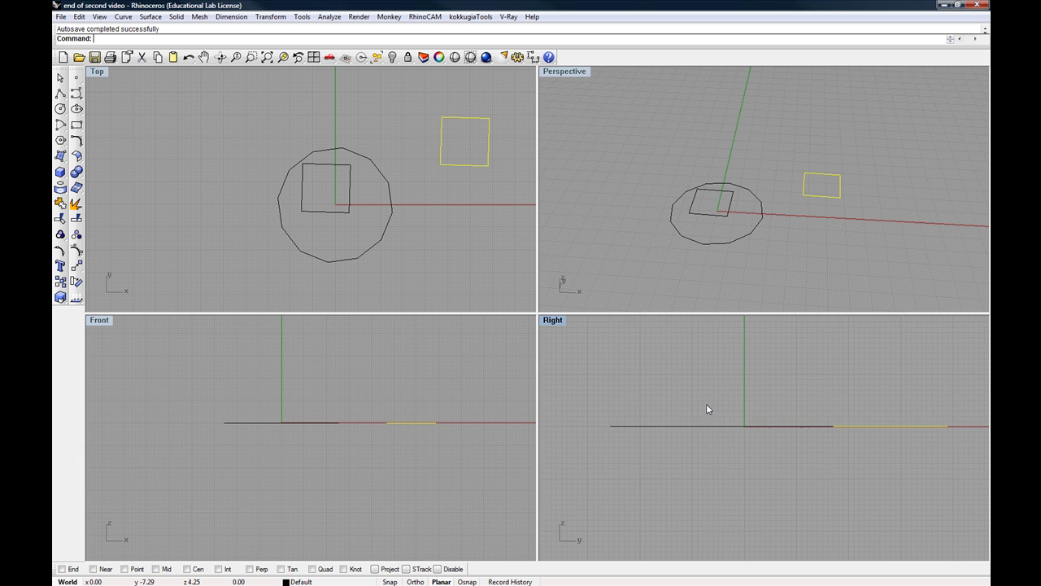
key(Escape)
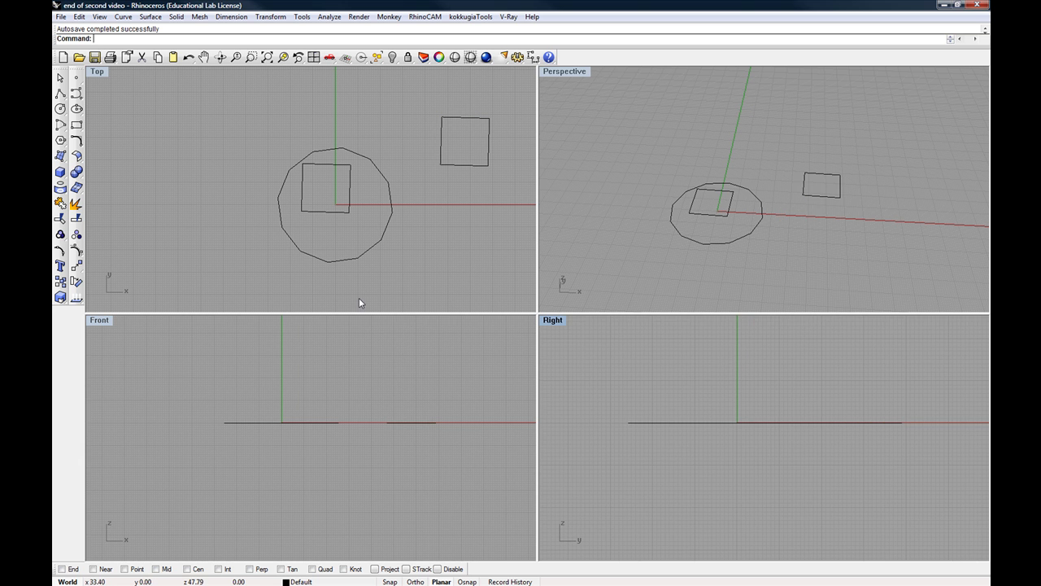
click(471, 166)
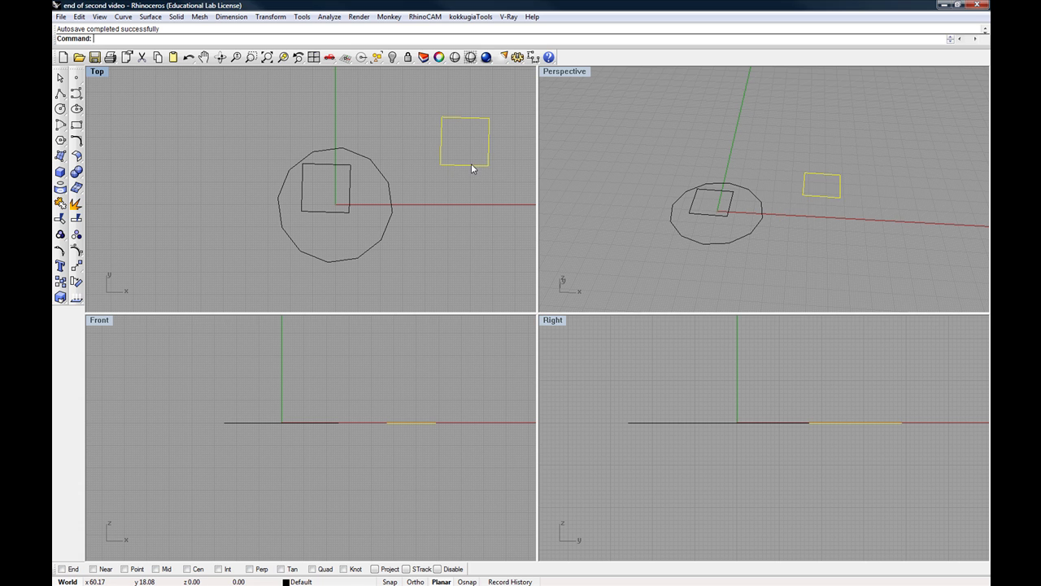
drag(471, 164, 488, 232)
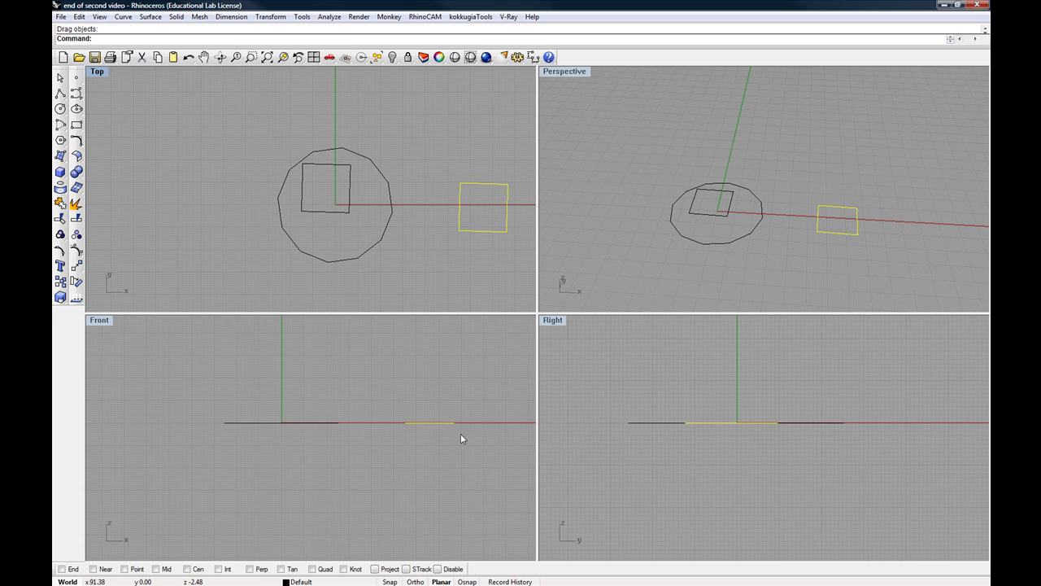
Try lifting the copied square in Front, check it in Perspective, then undo the lift
drag(451, 423, 453, 342)
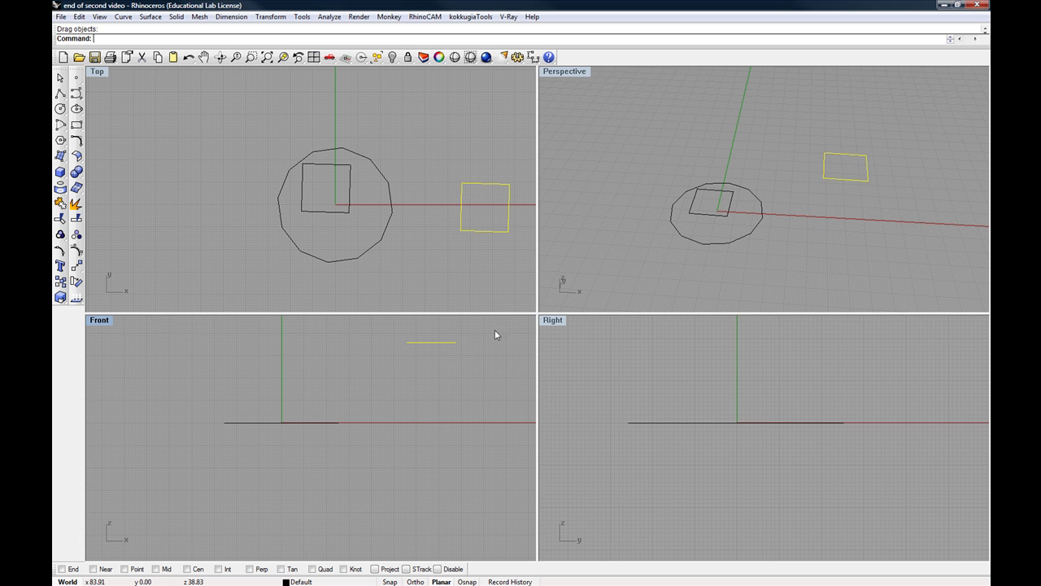
right_drag(862, 220, 848, 183)
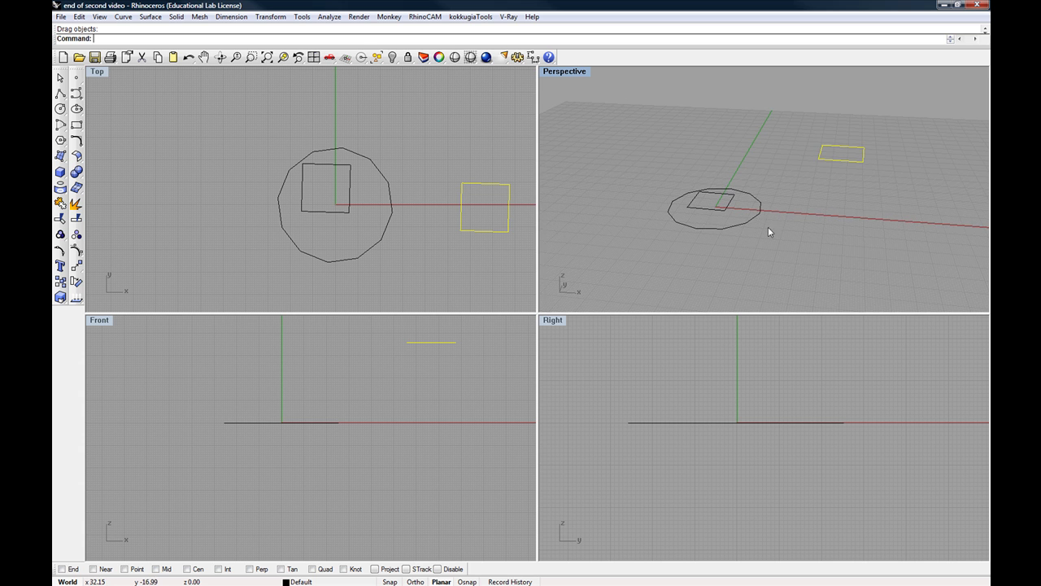
right_drag(768, 226, 778, 247)
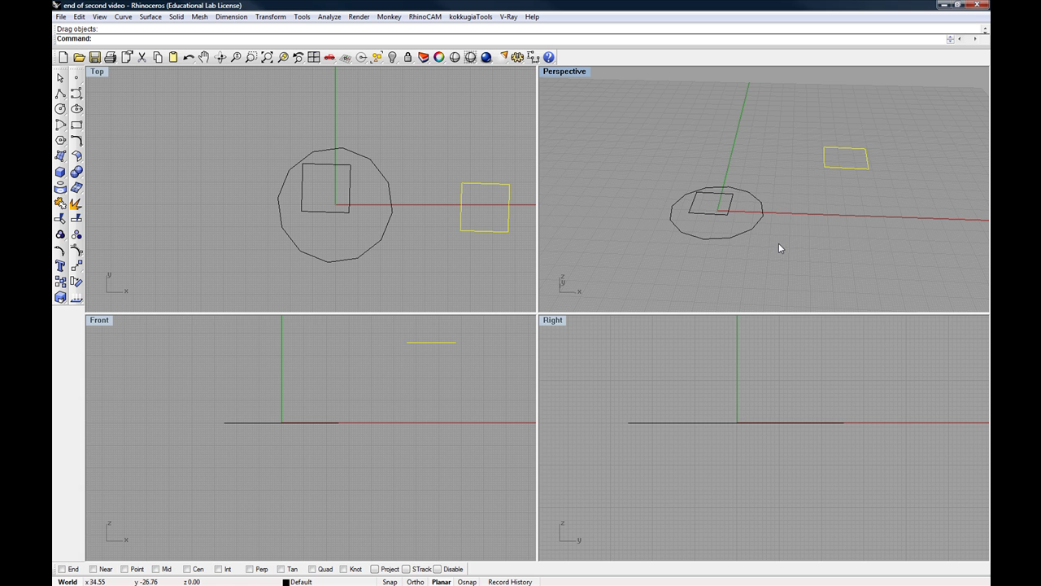
key(ctrl+z)
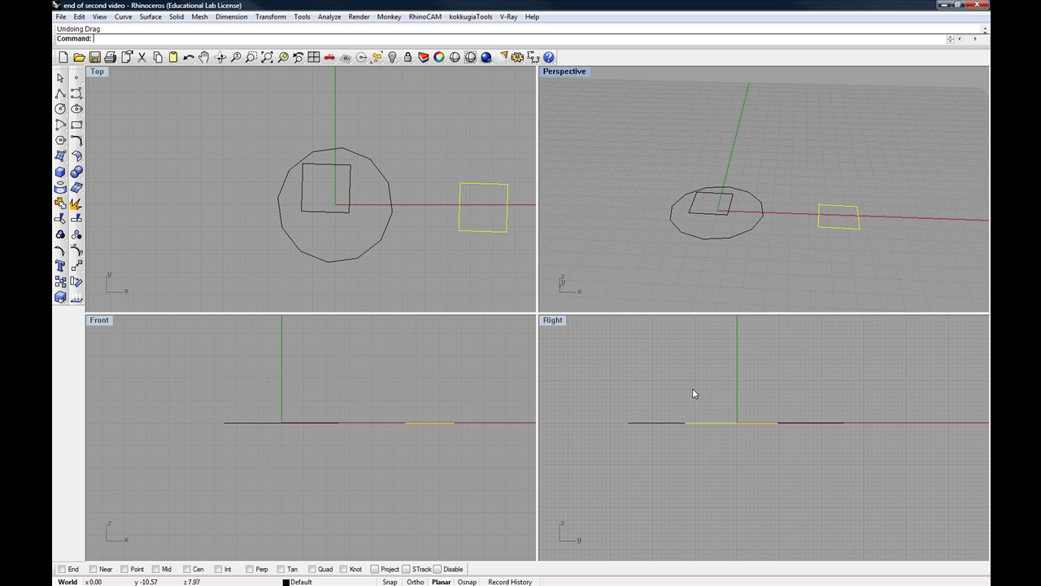
Move the copied square farther back toward positive y in the Perspective view
click(840, 185)
click(836, 208)
drag(838, 211, 781, 161)
mouse_move(795, 193)
right_down()
mouse_move(781, 139)
mouse_move(792, 187)
right_up()
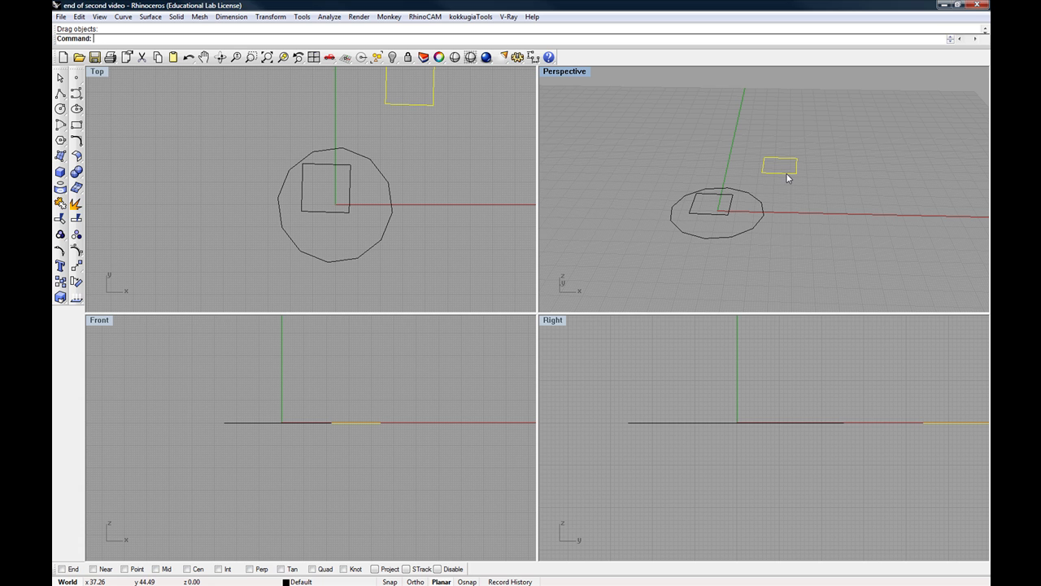
Raise the copied square slightly above the ground plane along the vertical axis
drag(787, 177, 797, 141)
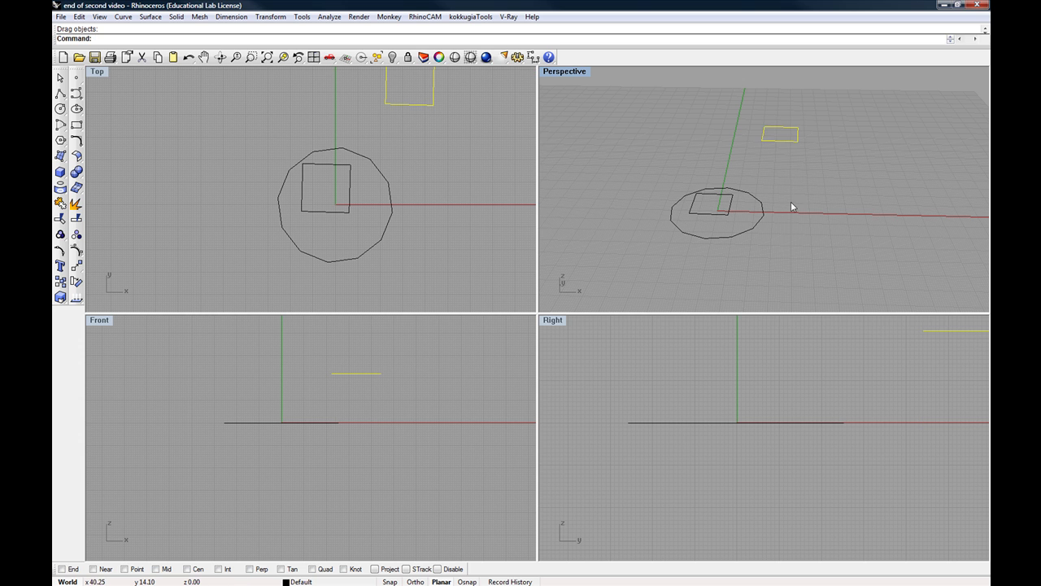
right_drag(791, 201, 752, 164)
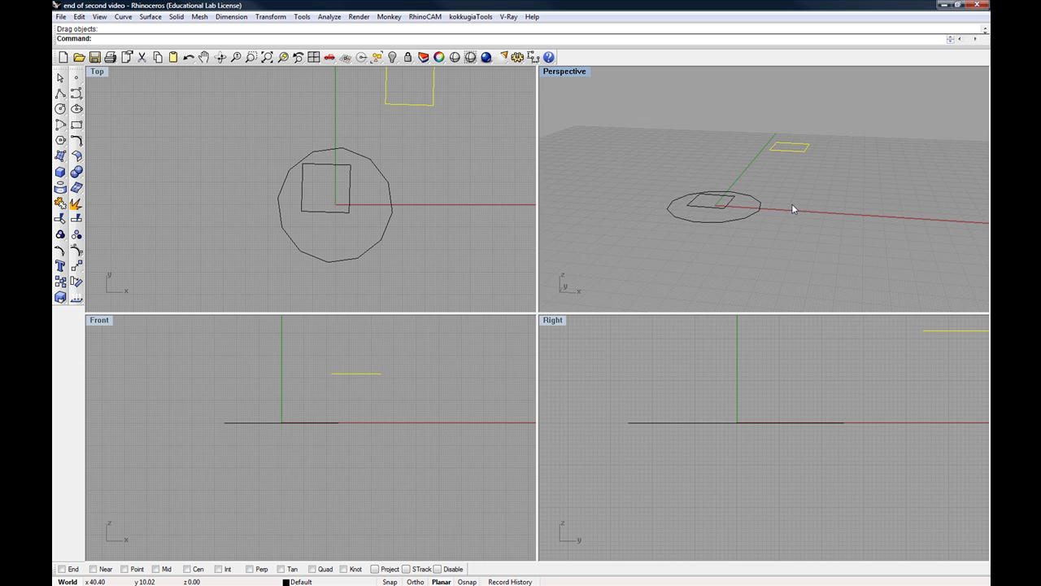
right_drag(793, 209, 788, 161)
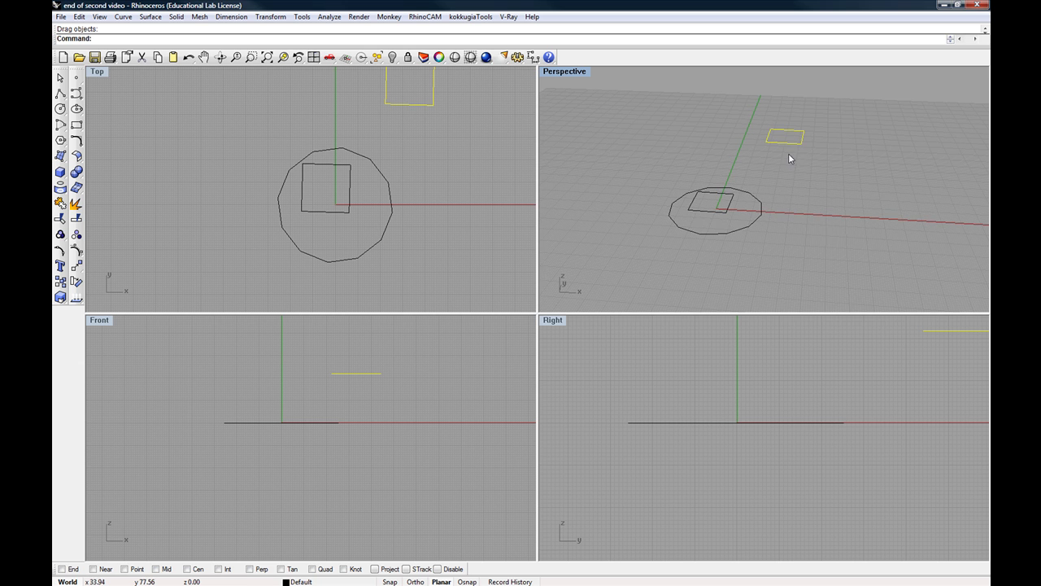
drag(792, 145, 803, 189)
mouse_move(802, 214)
right_down()
mouse_move(793, 152)
mouse_move(797, 200)
right_up()
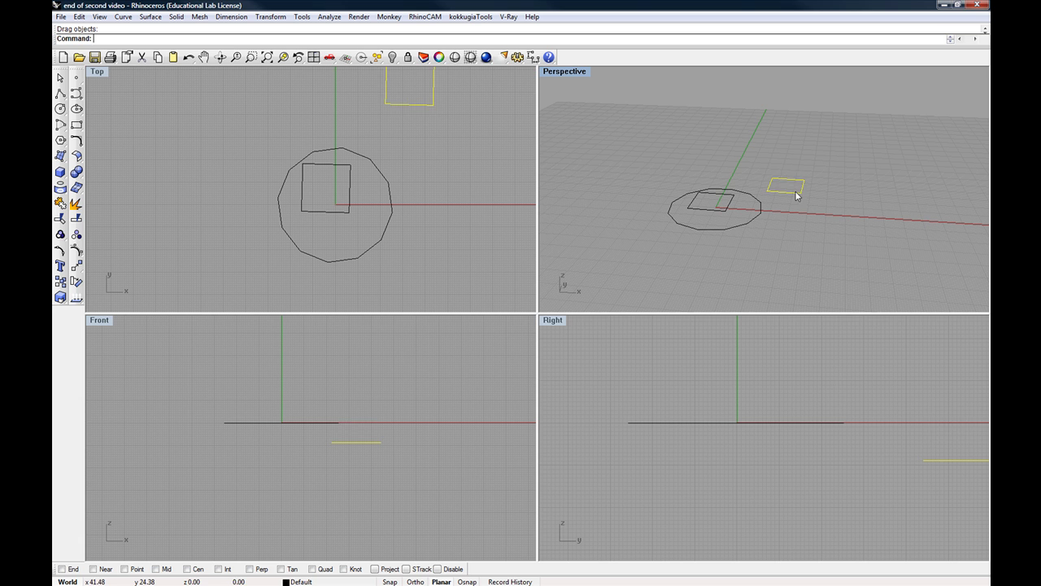
drag(358, 442, 371, 416)
right_drag(370, 419, 353, 407)
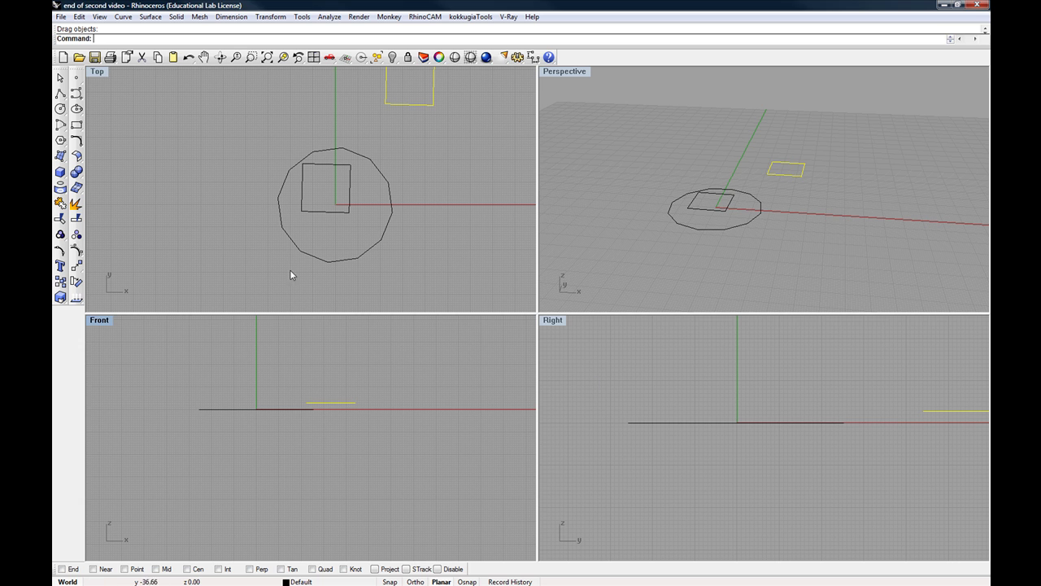
Select all curves with Ctrl+A and delete the circle and both squares
click(210, 217)
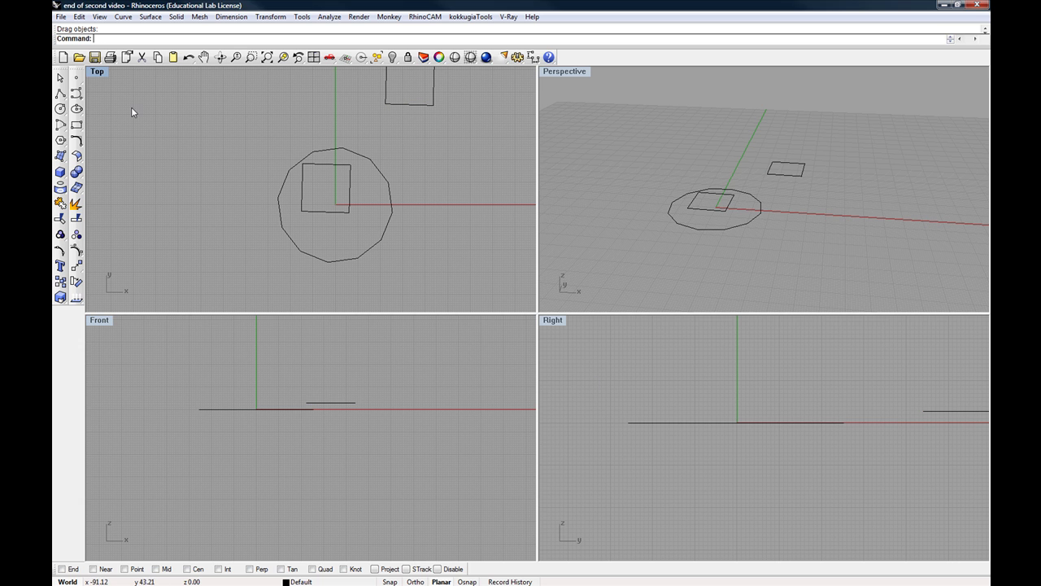
key(ctrl+a)
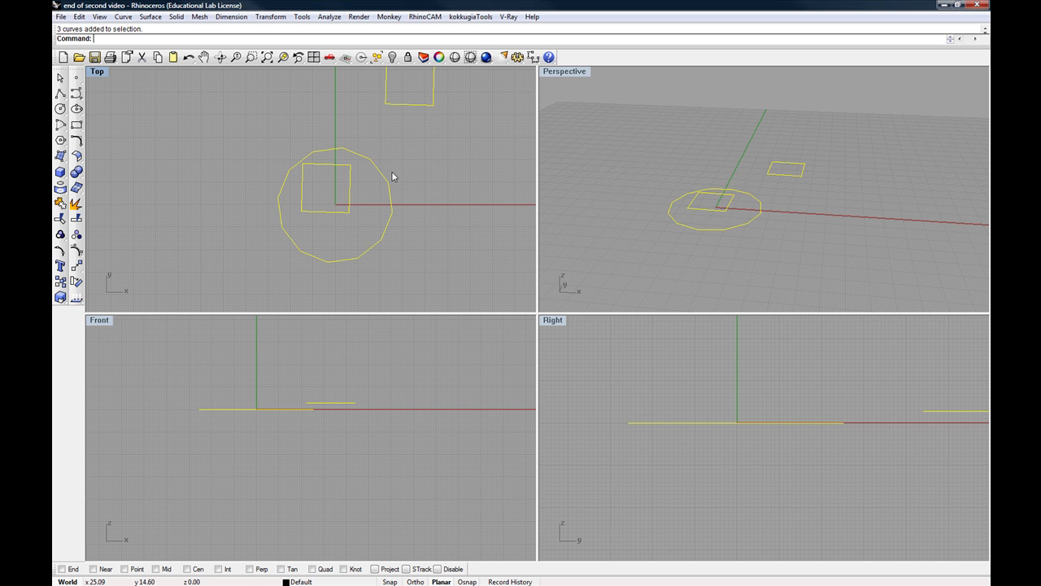
key(Delete)
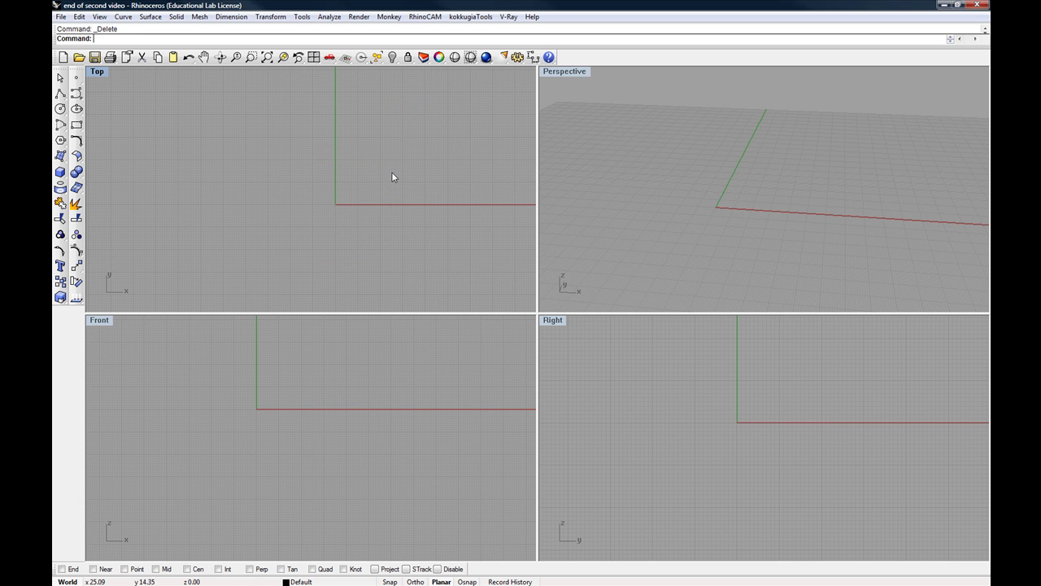
Draw an open zigzag polyline flat at zero height in the Top view
click(60, 95)
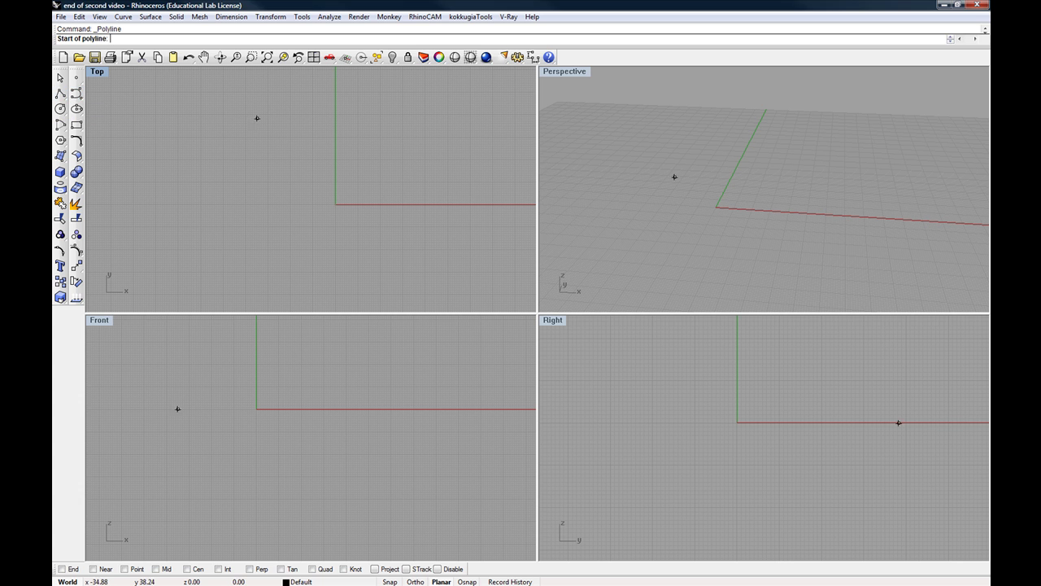
click(317, 190)
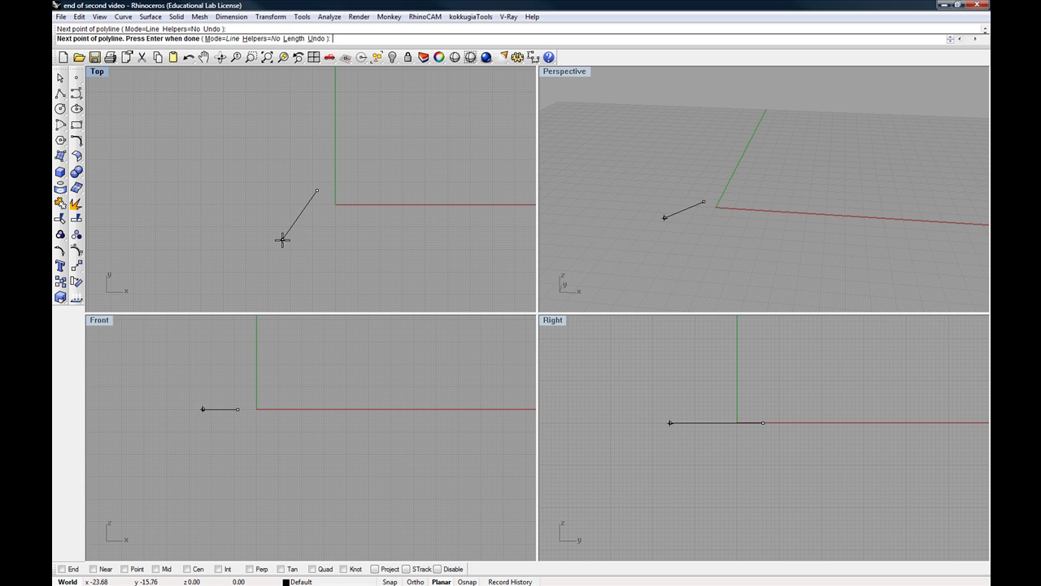
click(247, 209)
click(238, 167)
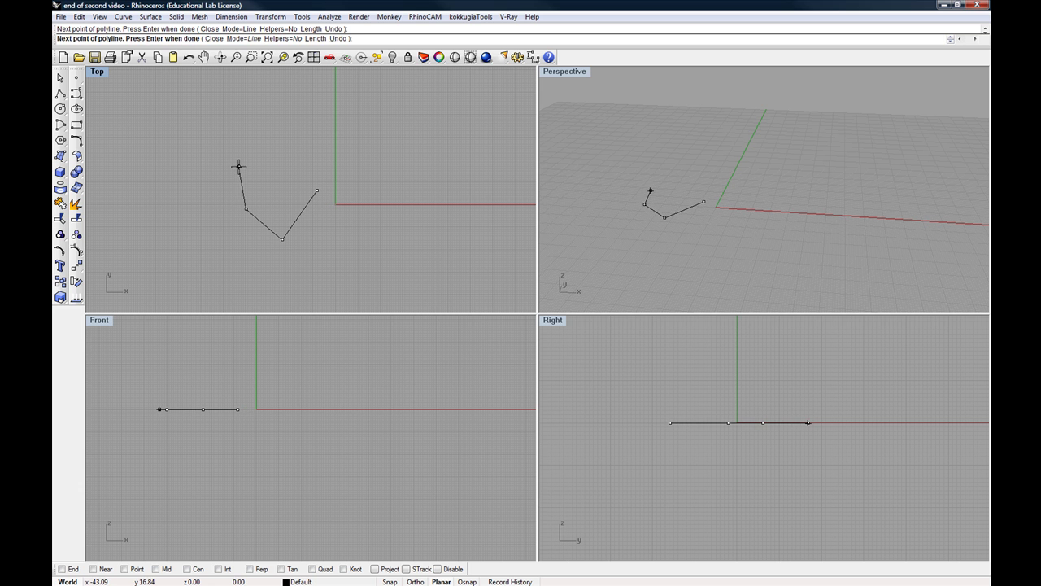
key(Return)
right_drag(689, 211, 596, 251)
right_drag(374, 374, 339, 426)
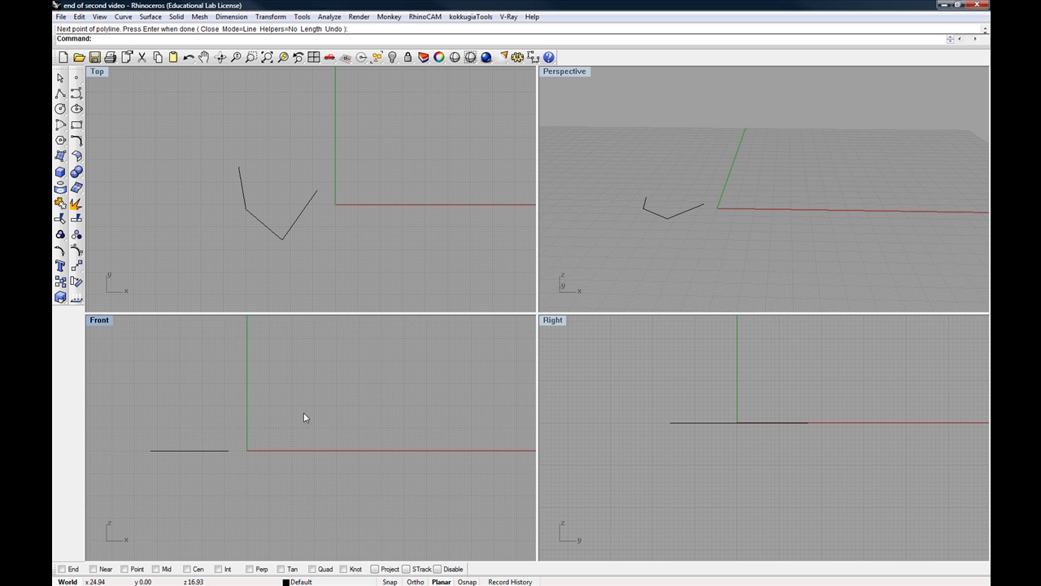
Draw a seven-point open polyline in the Front view, standing upright on the vertical plane
right_click(291, 431)
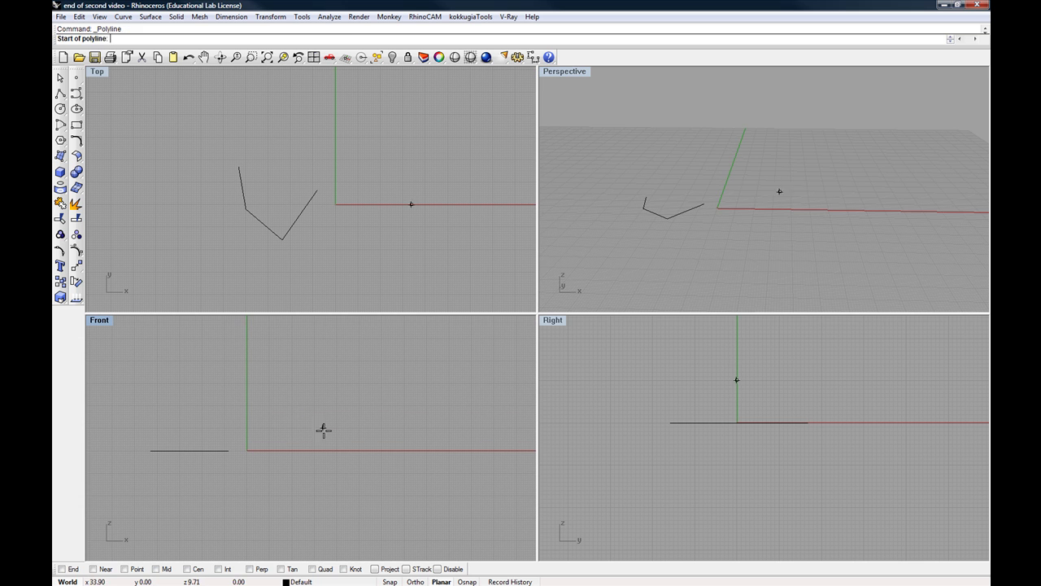
click(306, 450)
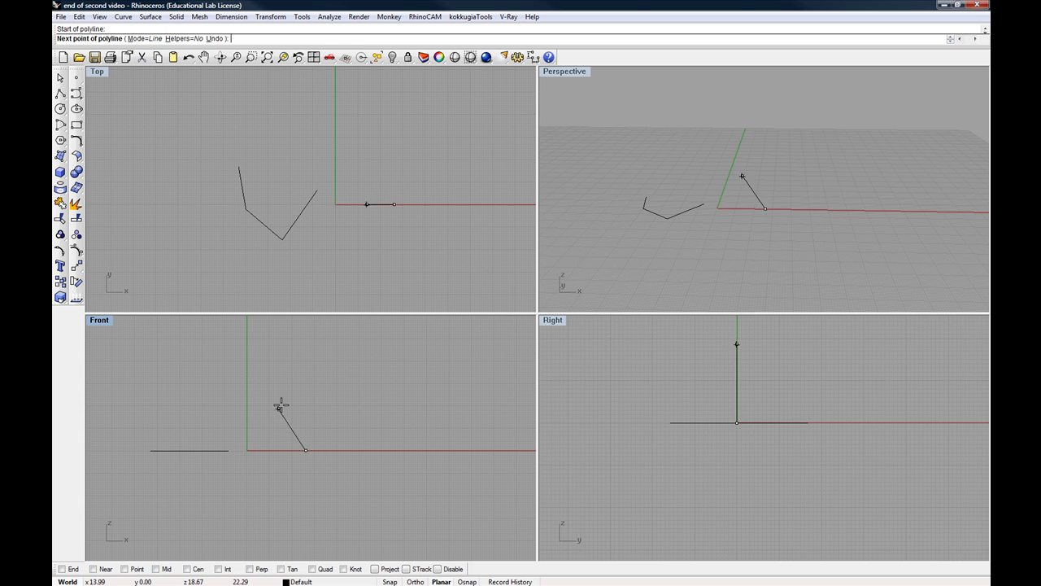
click(286, 399)
click(352, 371)
click(379, 432)
click(382, 480)
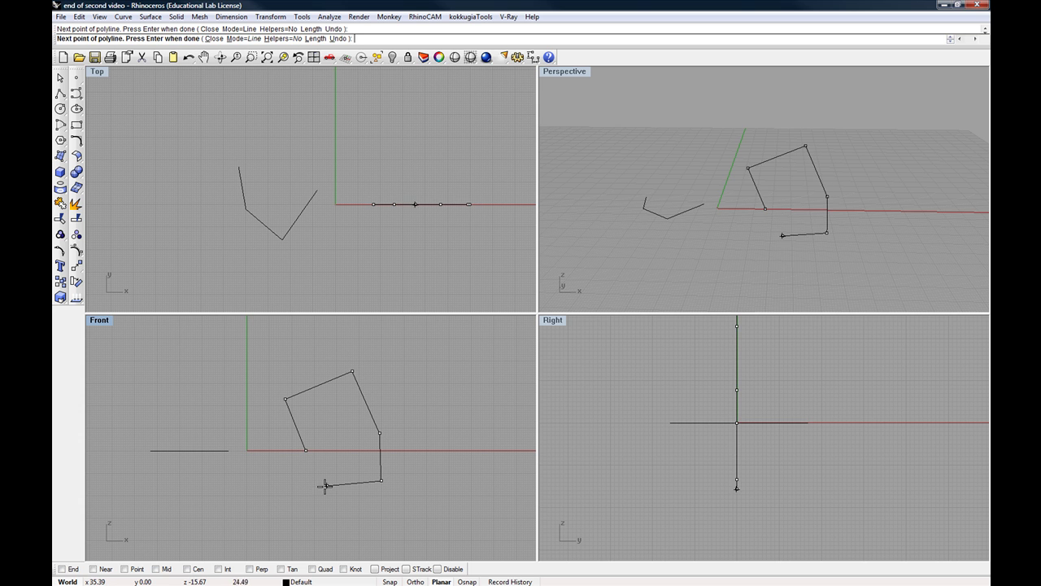
click(325, 486)
click(279, 480)
right_click(280, 479)
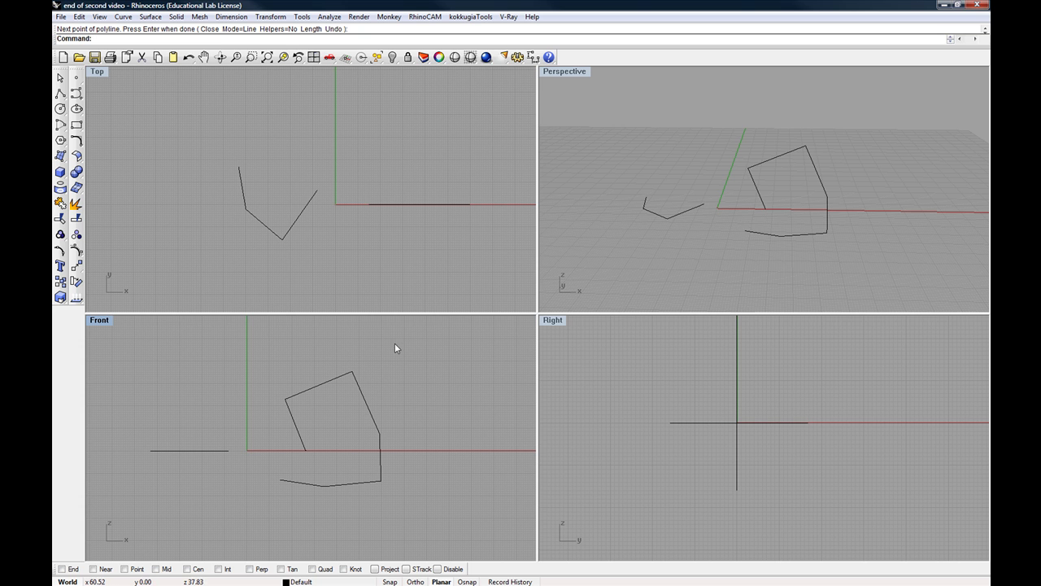
right_drag(825, 198, 802, 192)
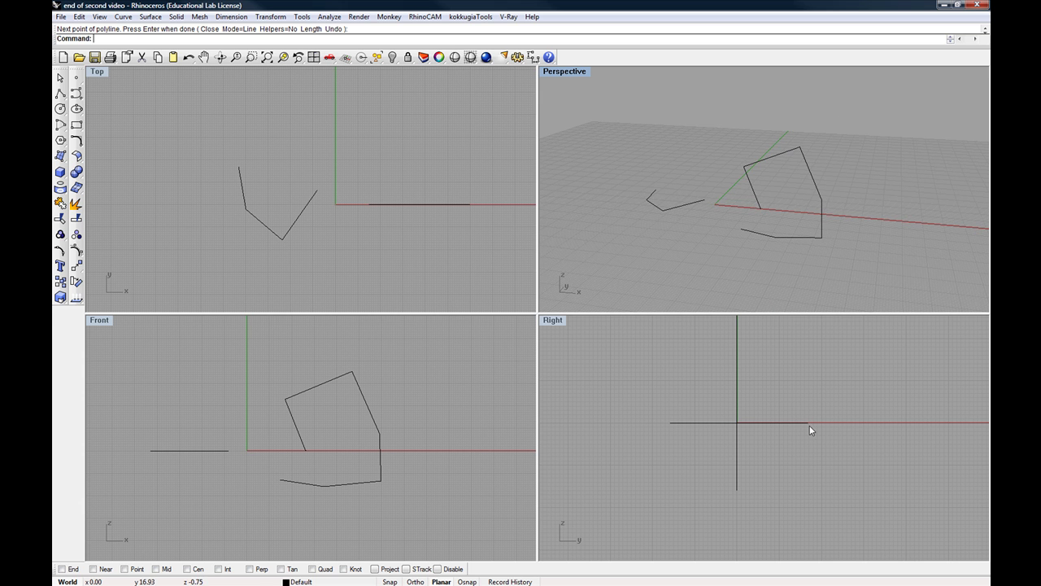
right_drag(810, 430, 682, 467)
Draw a six-point open polyline in the Right view's vertical plane
right_click(737, 420)
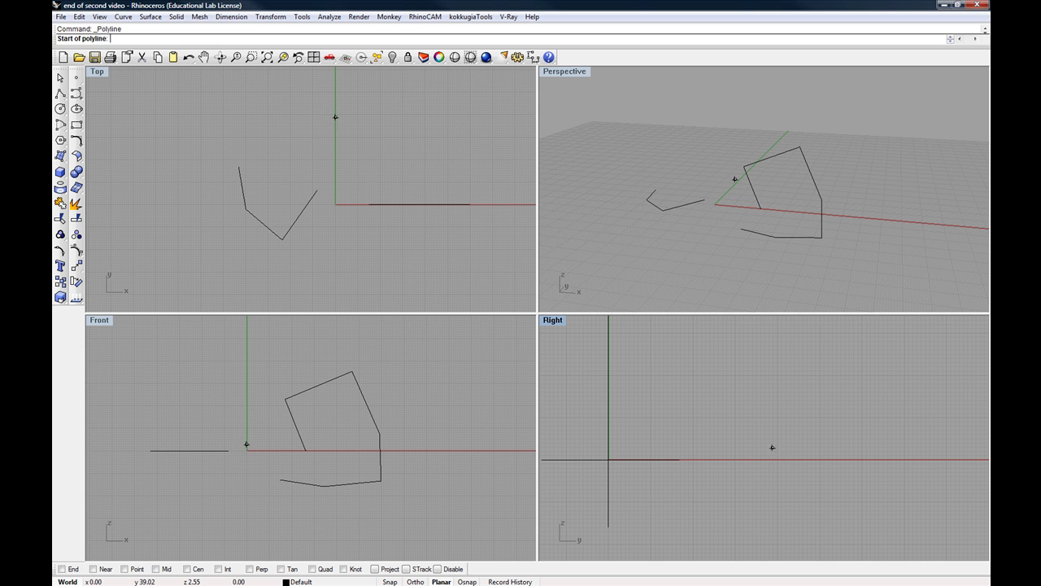
click(787, 448)
click(760, 401)
click(833, 359)
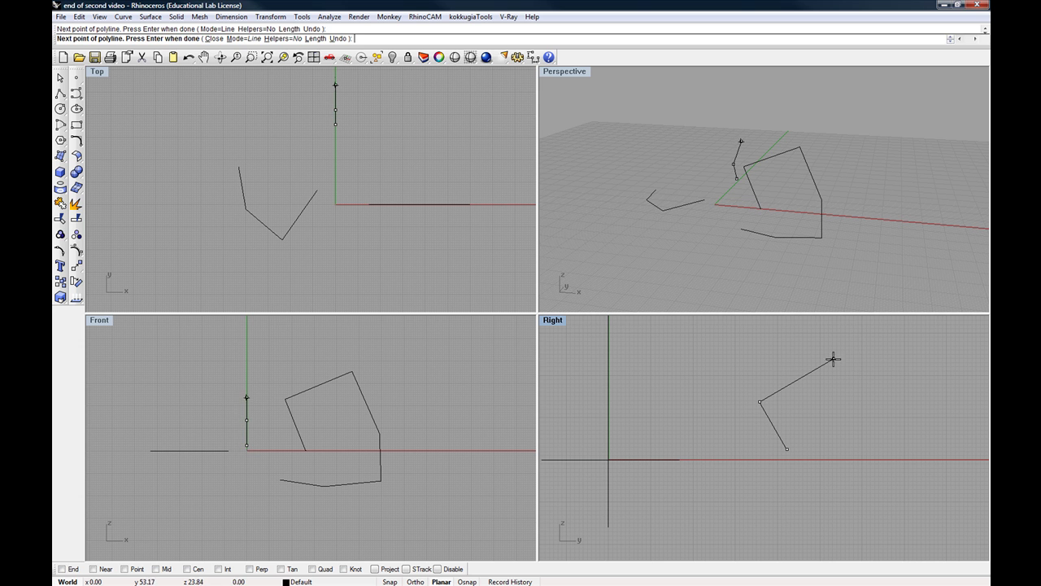
click(881, 396)
click(929, 423)
click(827, 447)
right_click(826, 447)
Orbit the Perspective view to see the new curve beside the other two
click(839, 209)
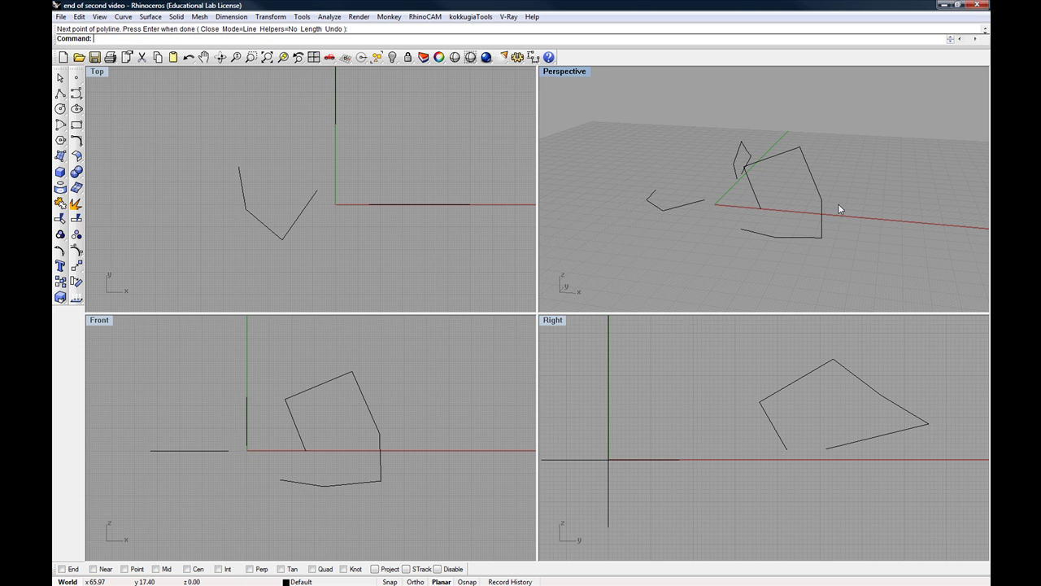
right_drag(840, 209, 916, 210)
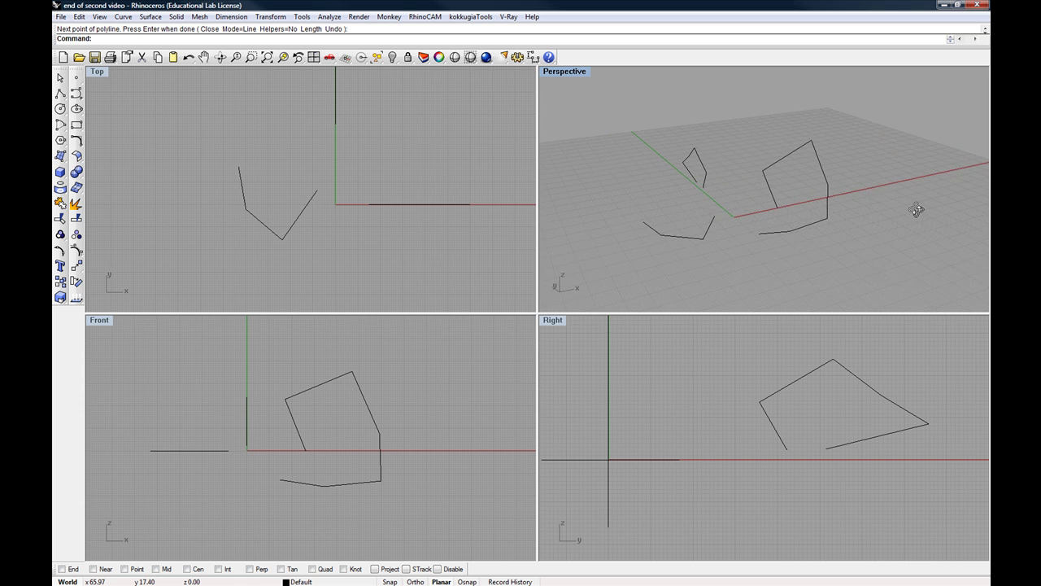
right_drag(814, 163, 642, 144)
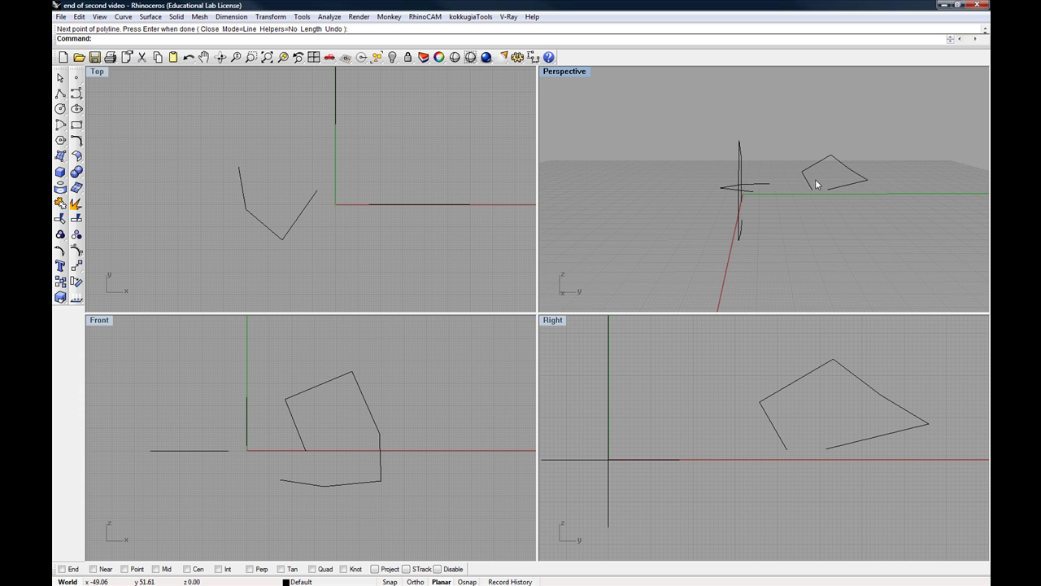
Orbit and zoom Perspective to compare the flat polyline and the two upright ones
right_drag(808, 185, 803, 150)
scroll(780, 166, up, 3)
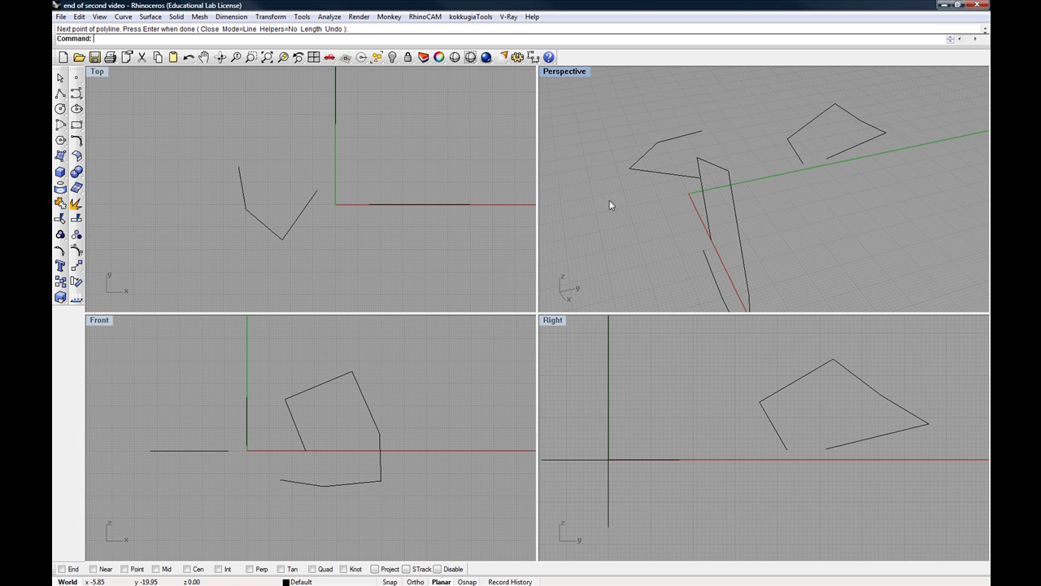
scroll(736, 209, down, 6)
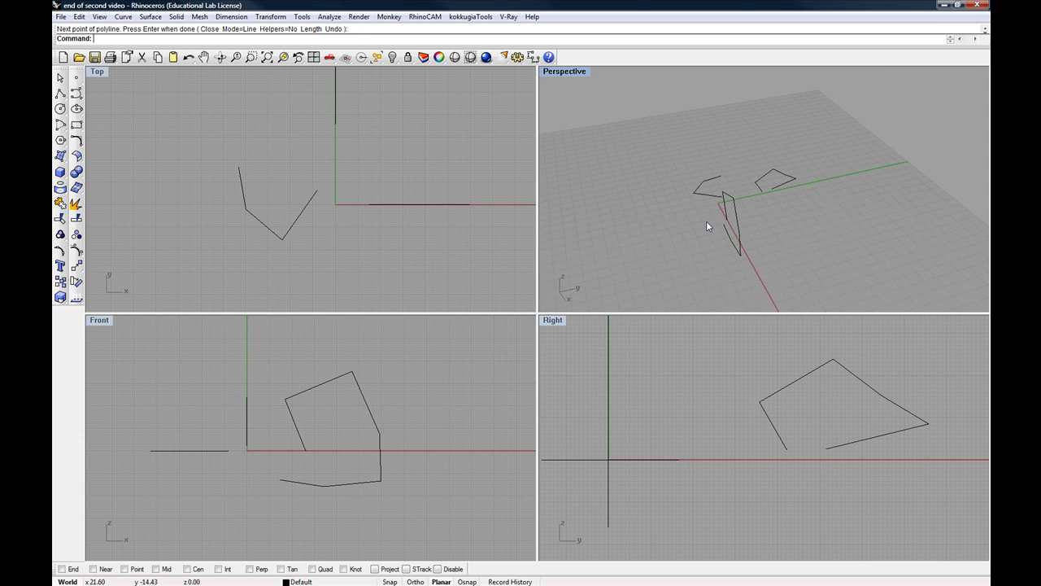
right_drag(754, 203, 809, 211)
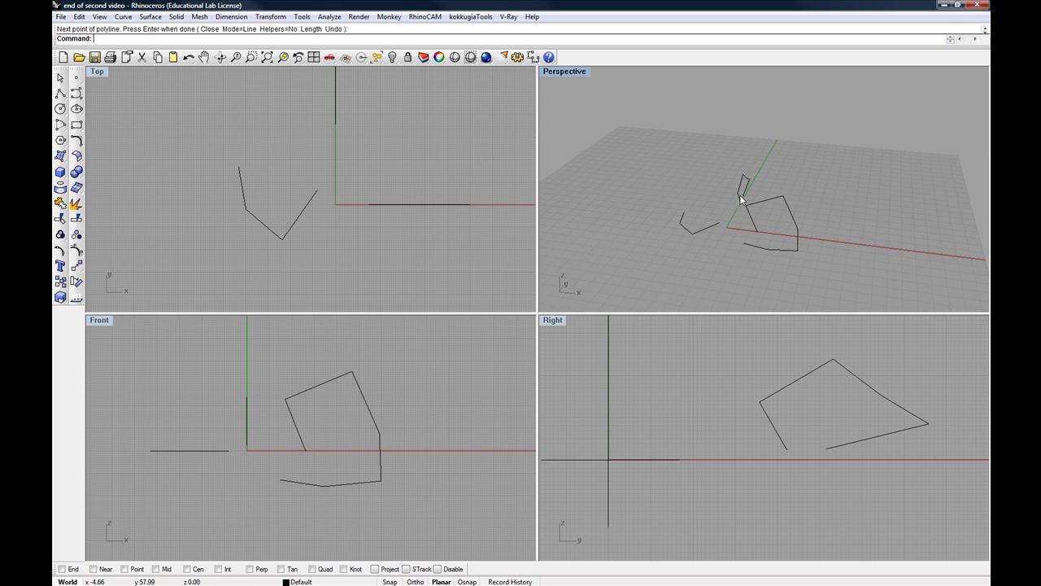